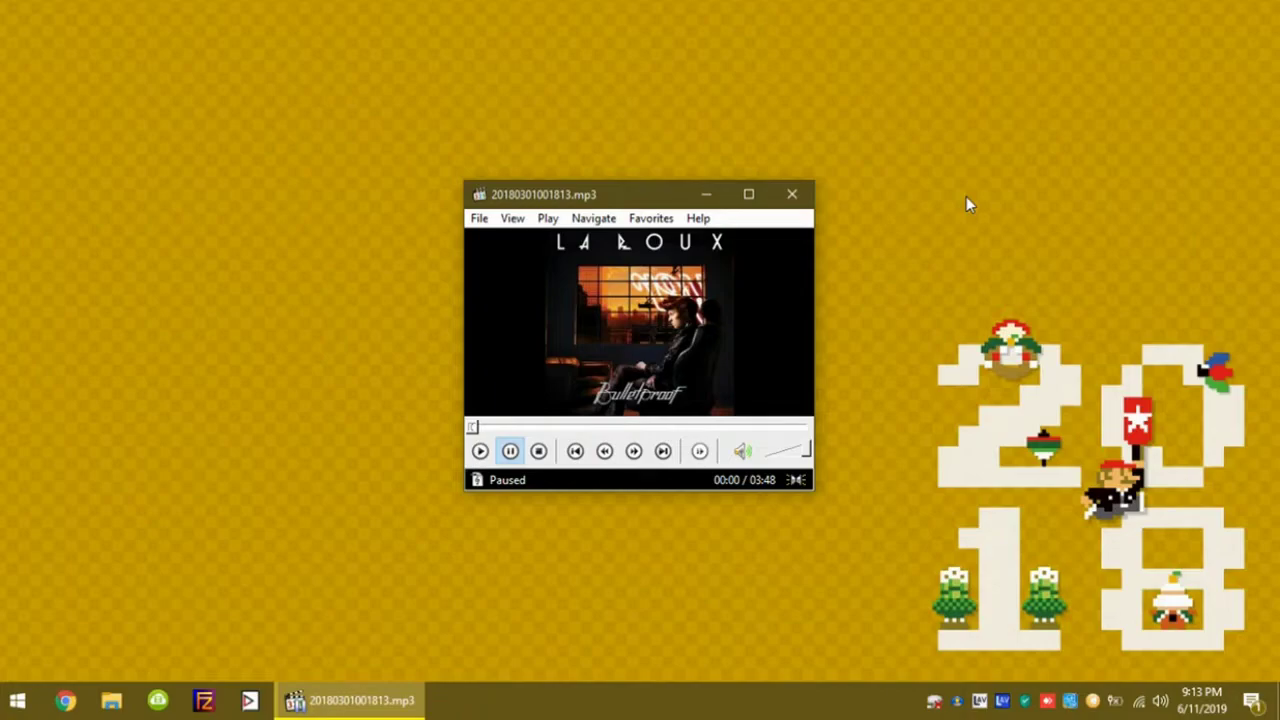
# - Resume the song in MPC and open the classic Sound Control Panel from the speaker's Sound settings
pyautogui.click(672, 316)
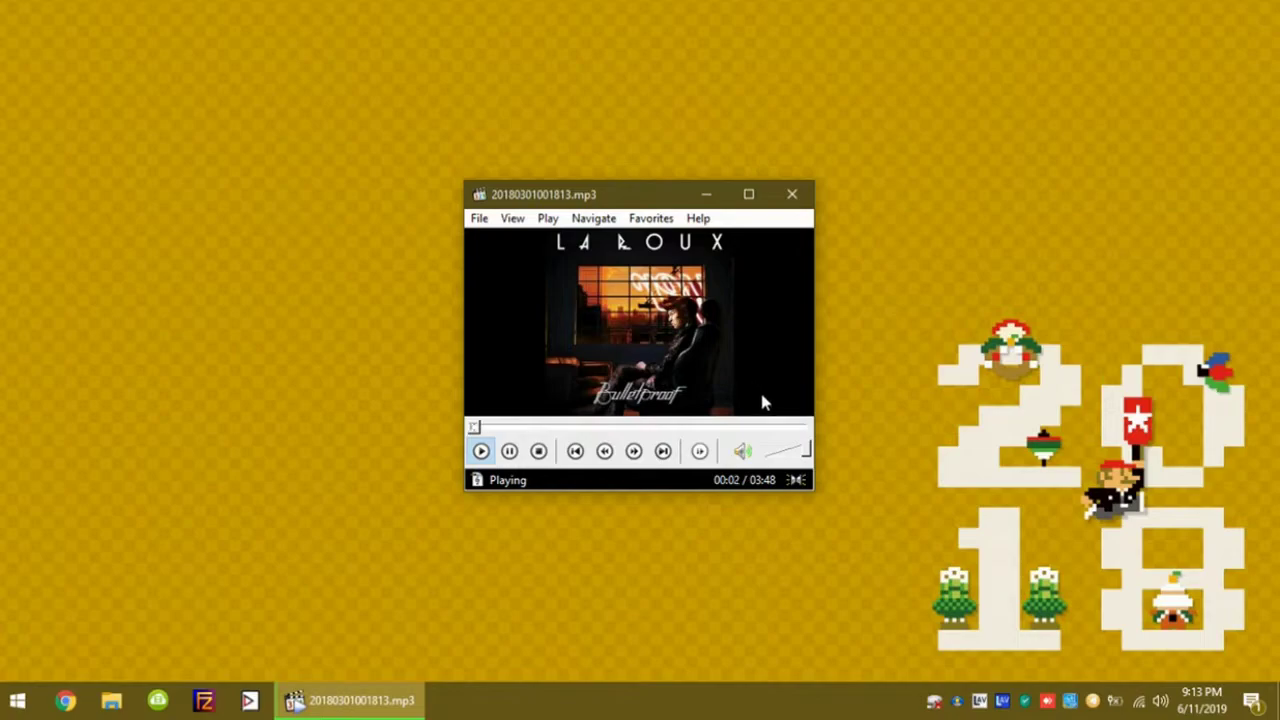
pyautogui.rightClick(1168, 695)
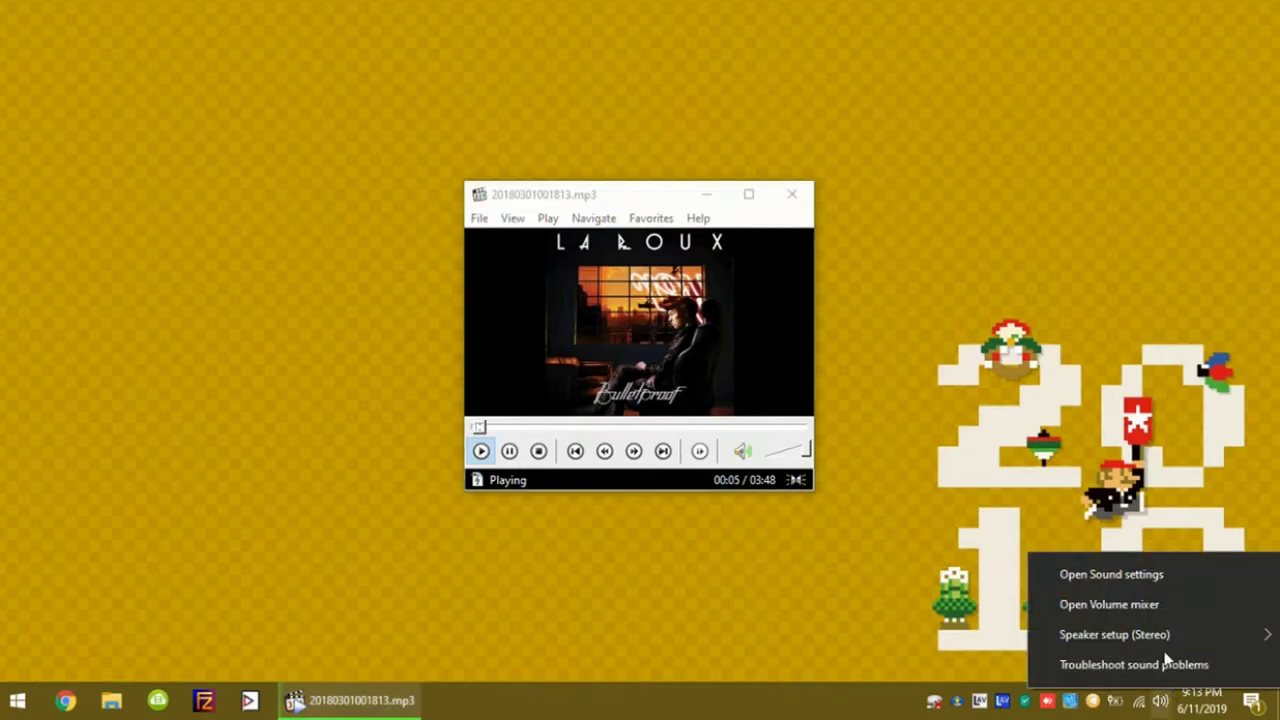
pyautogui.click(1150, 575)
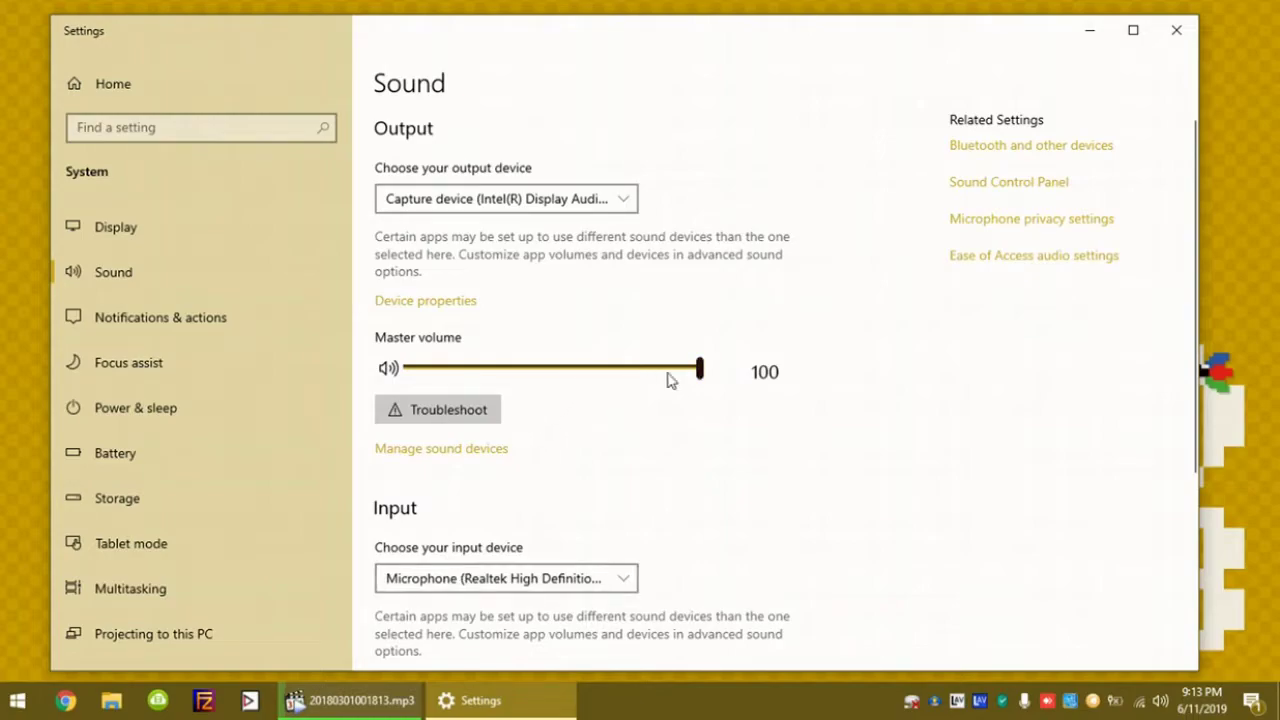
pyautogui.click(1008, 190)
# - Enable Loudness Equalization in the Capture device's Enhancements and apply it
pyautogui.doubleClick(323, 177)
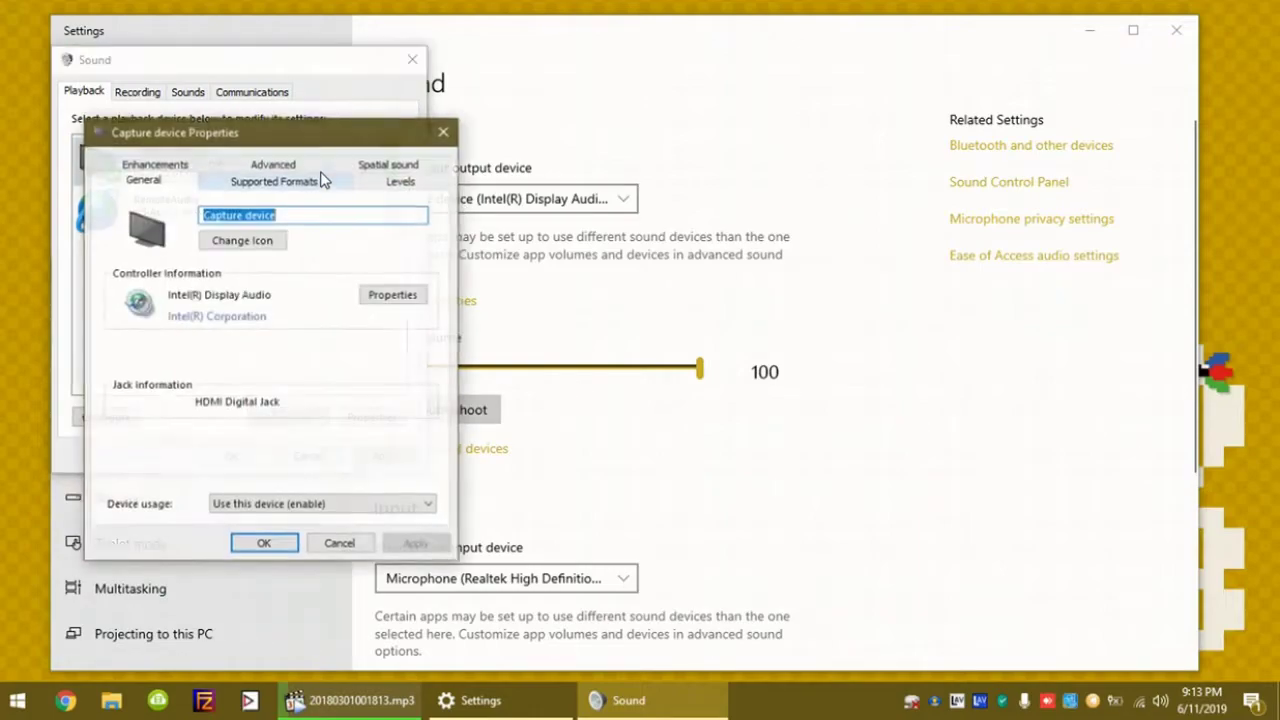
pyautogui.click(192, 169)
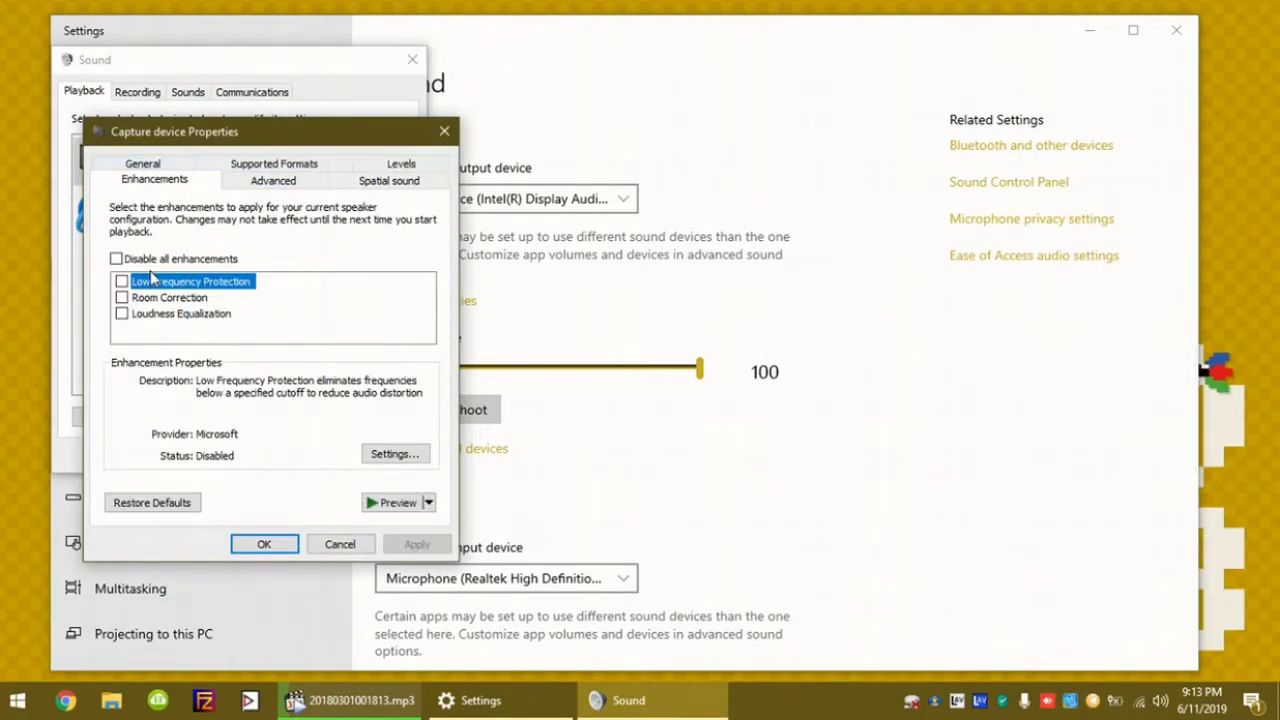
pyautogui.click(121, 314)
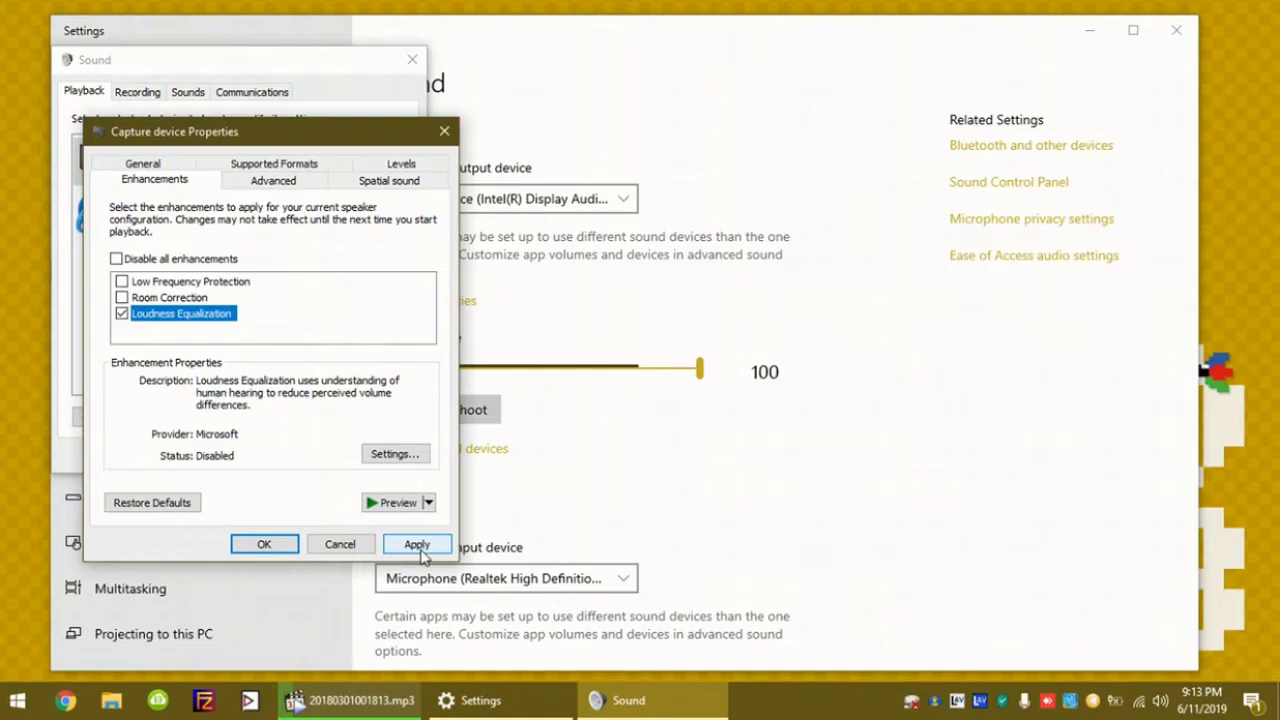
pyautogui.click(420, 550)
pyautogui.click(421, 552)
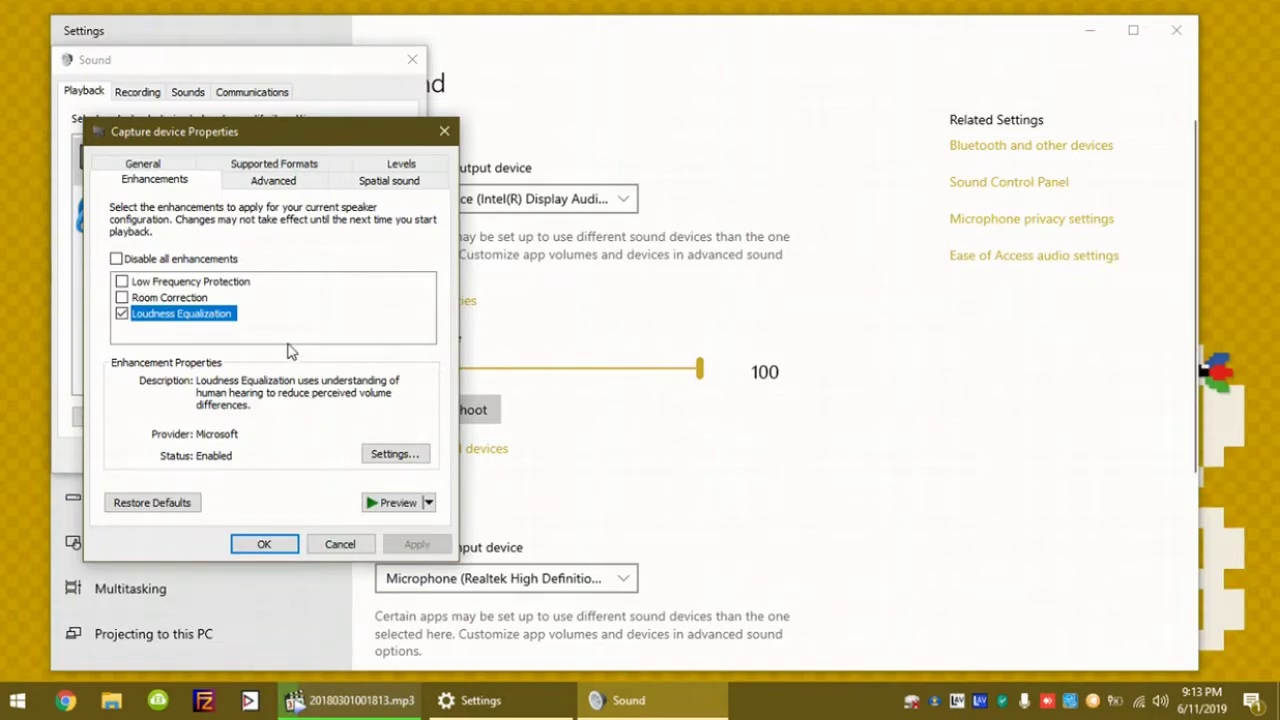
# - Turn Loudness Equalization back off, apply, and view the Advanced format (16 bit, 48000 Hz)
pyautogui.click(121, 314)
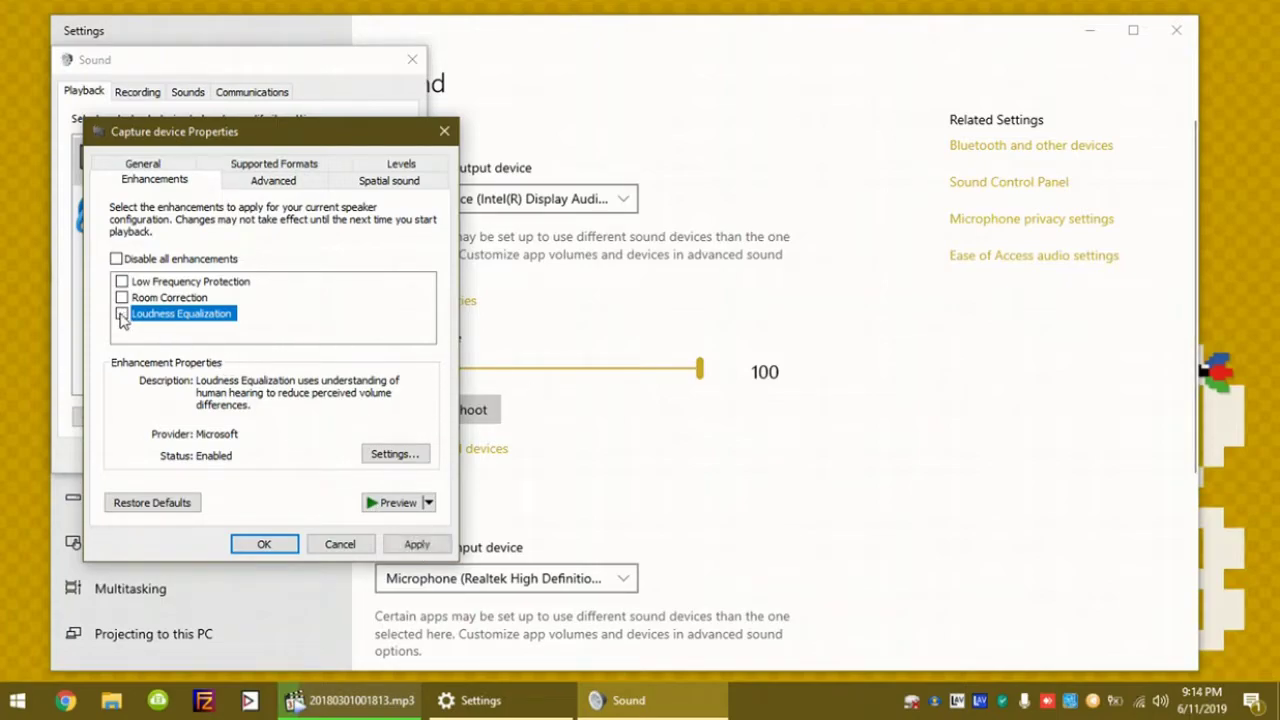
pyautogui.click(414, 545)
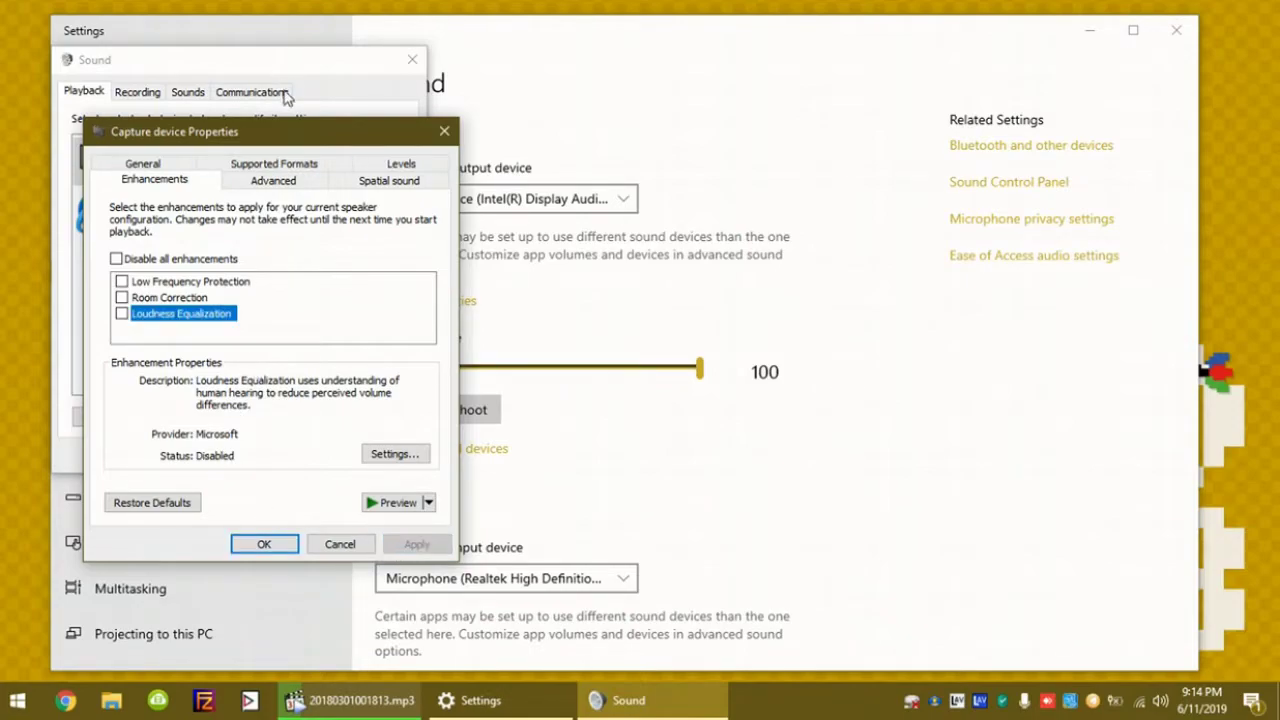
pyautogui.click(285, 180)
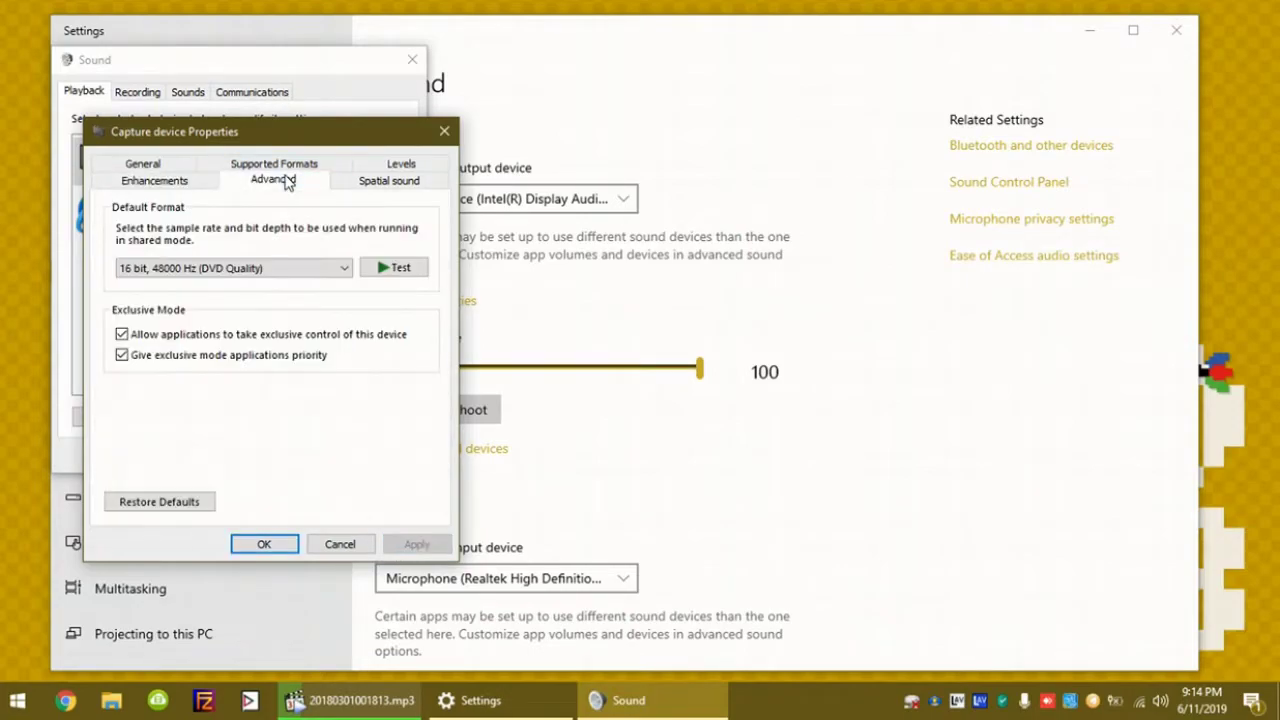
# - Close Capture device Properties, the Sound dialog, Settings and Media Player Classic
pyautogui.click(272, 548)
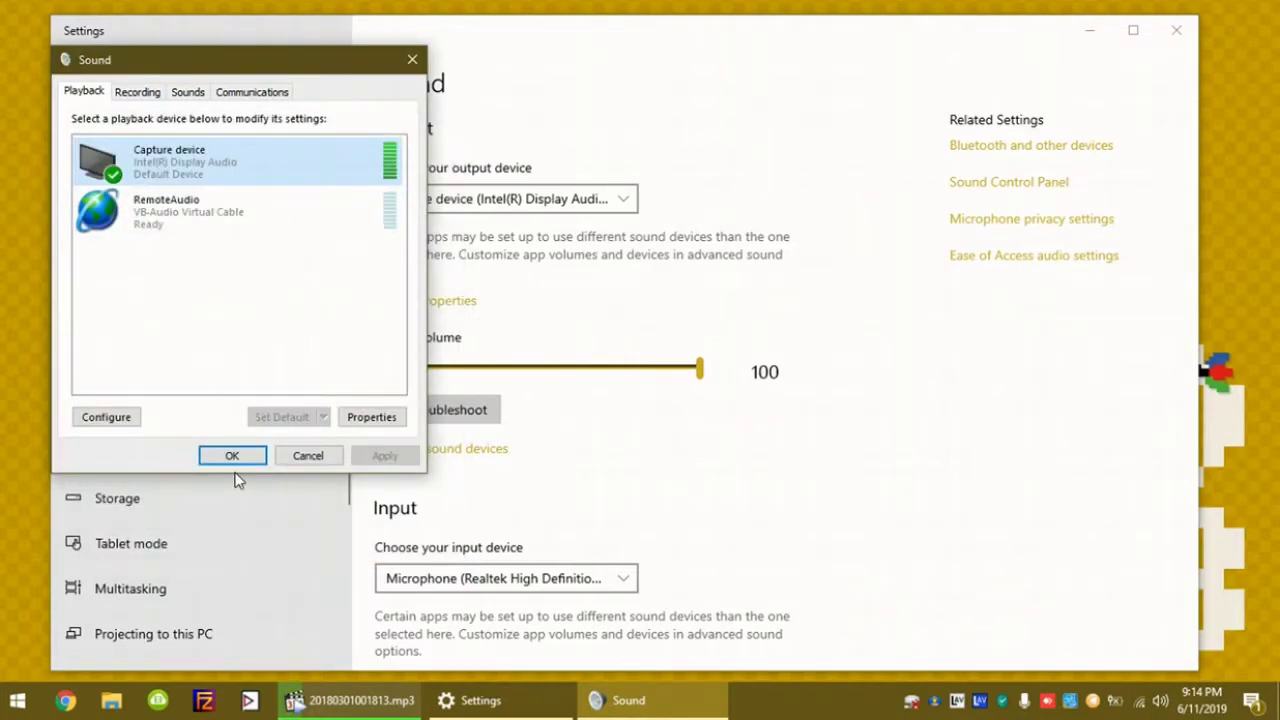
pyautogui.click(250, 464)
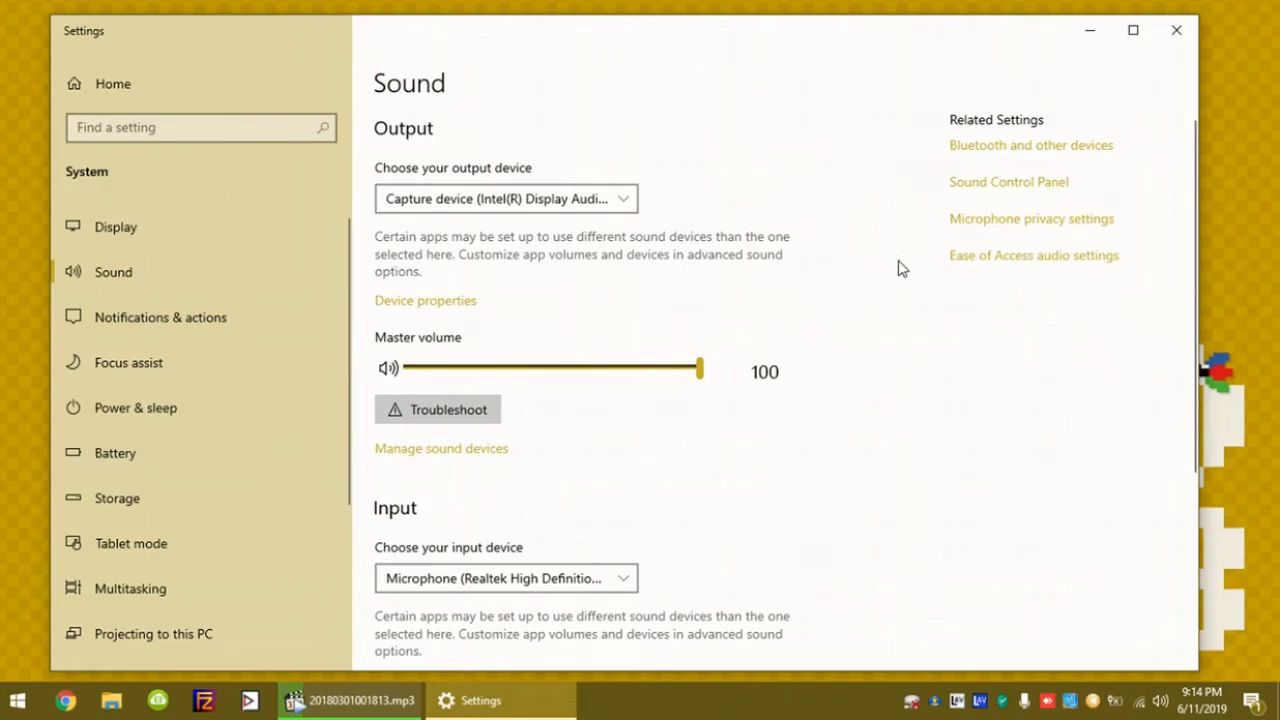
pyautogui.click(1180, 32)
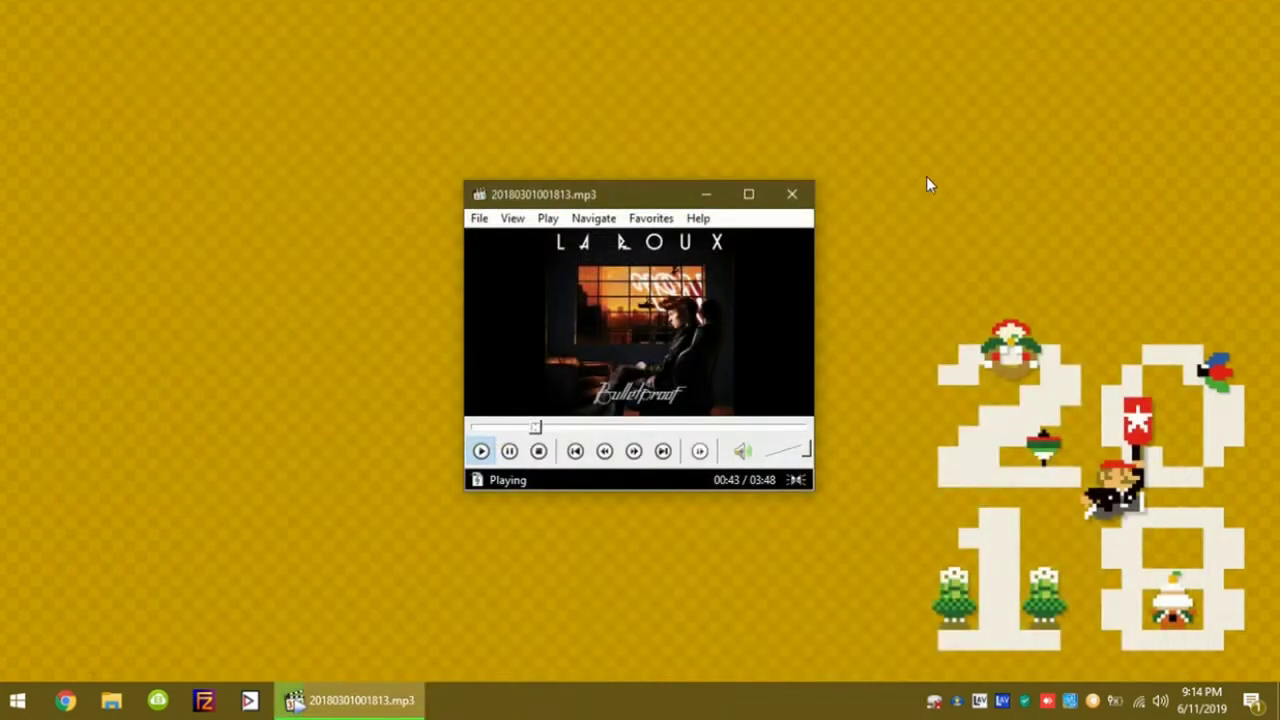
pyautogui.click(806, 191)
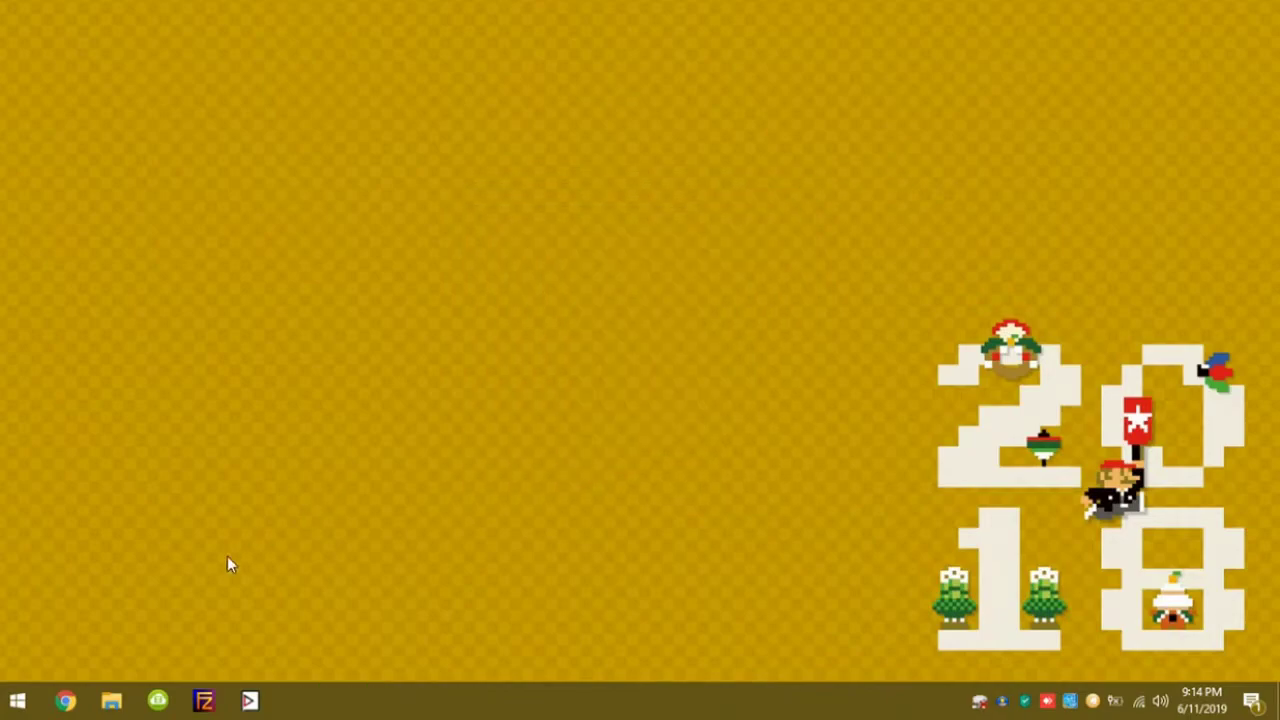
# - Launch Programs and Features with appwiz.cpl and bring up the Windows Features list
pyautogui.click(18, 700)
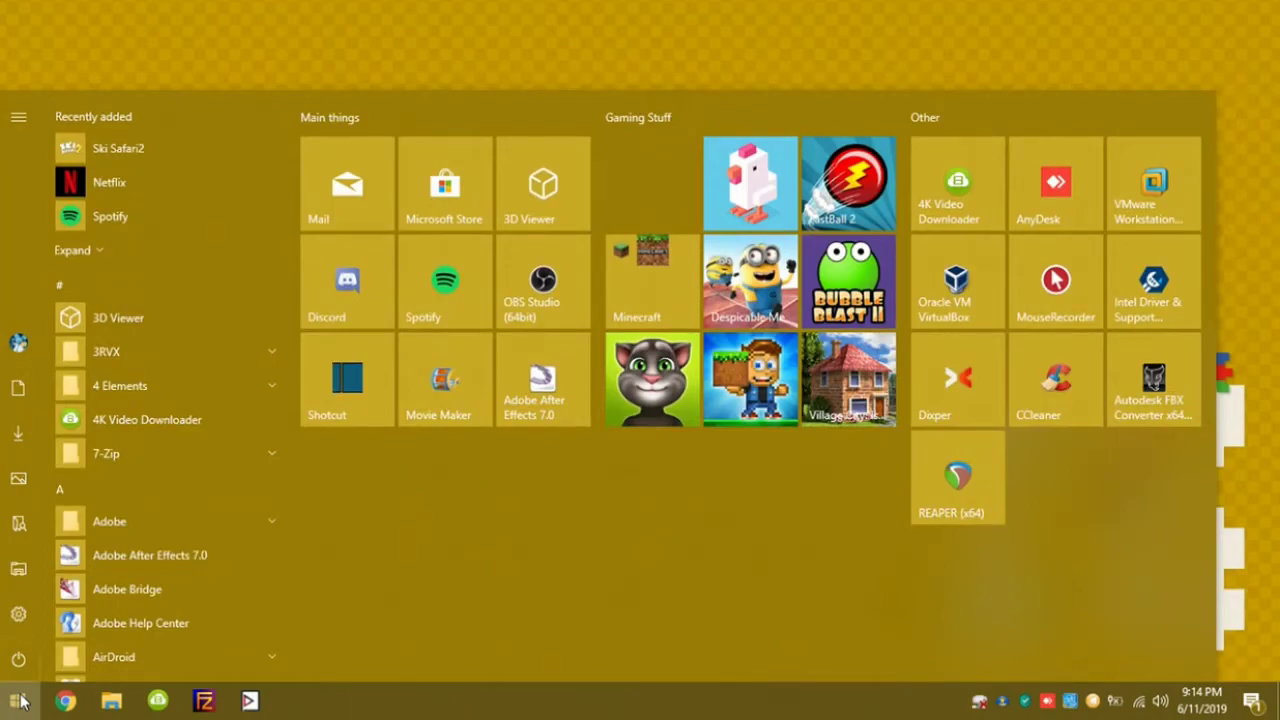
pyautogui.write('app')
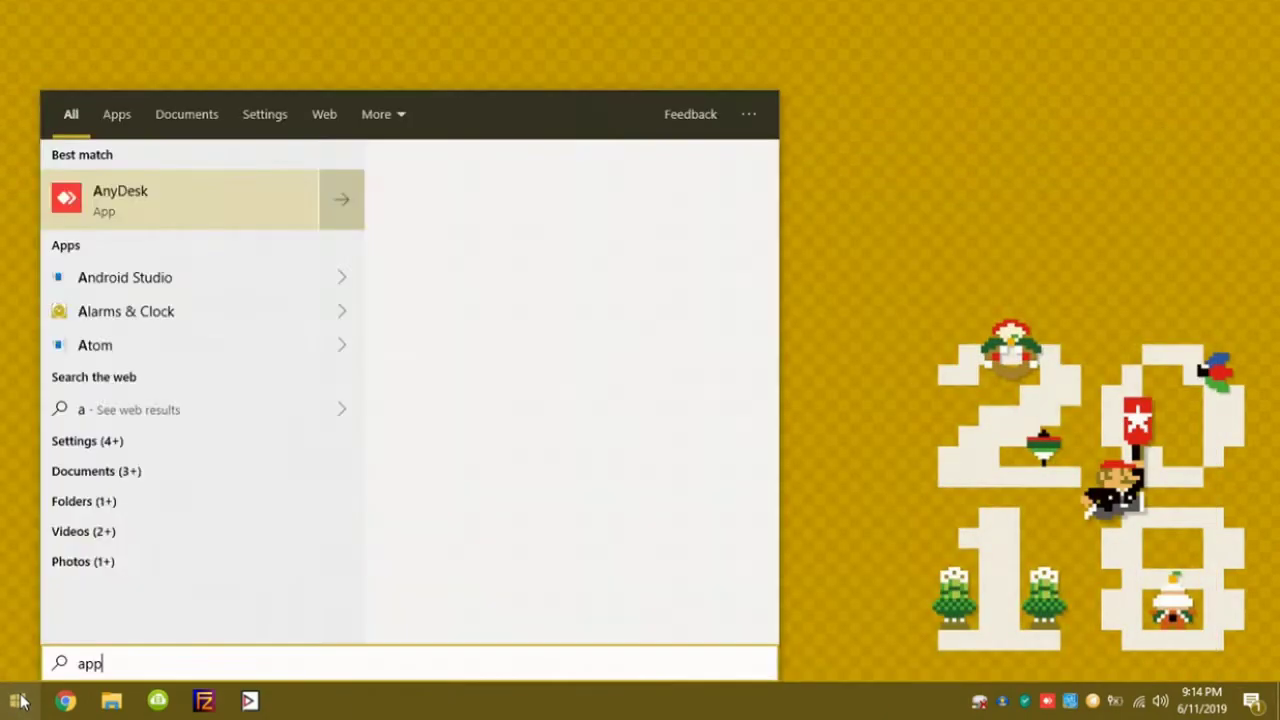
pyautogui.write('wiz')
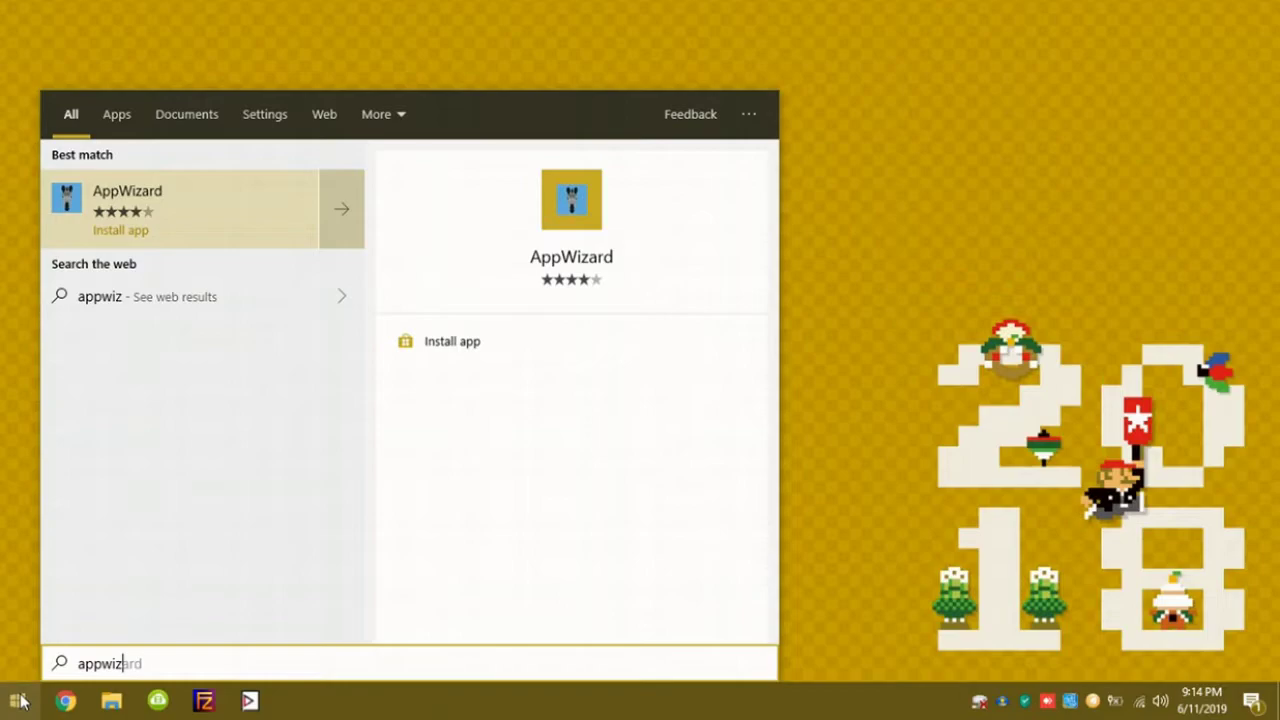
pyautogui.write('.cpl')
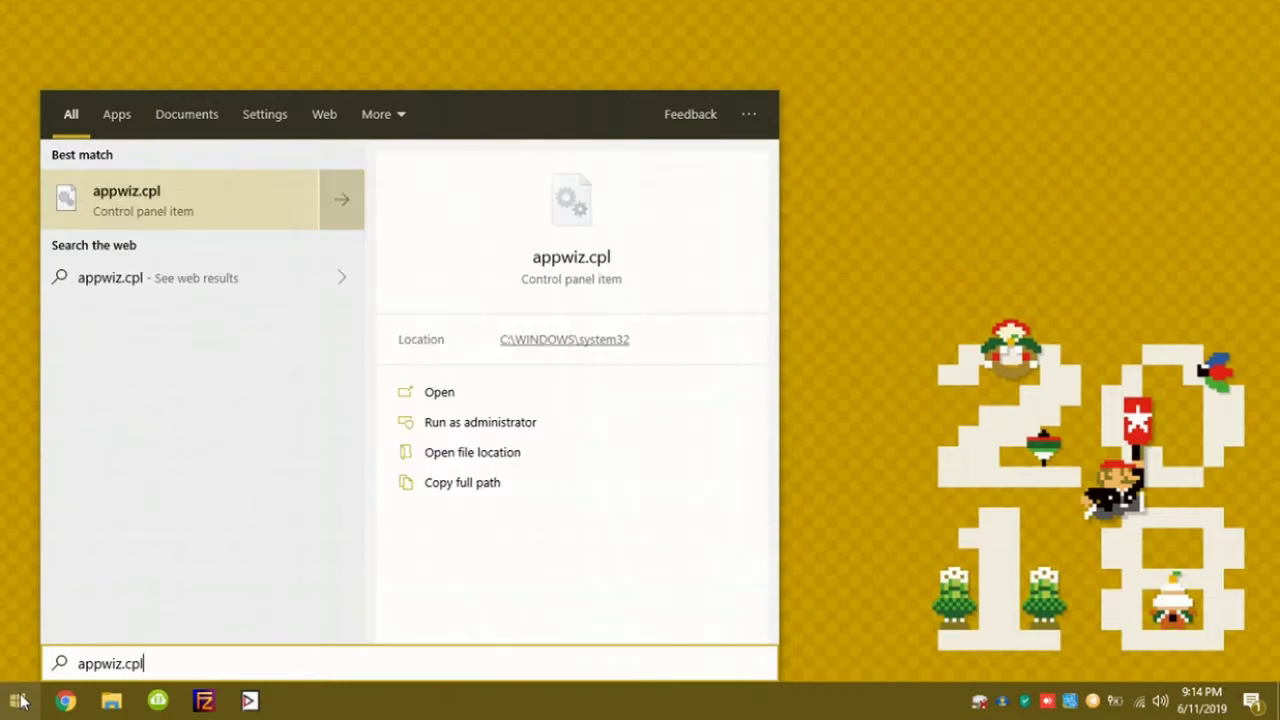
pyautogui.press('Return')
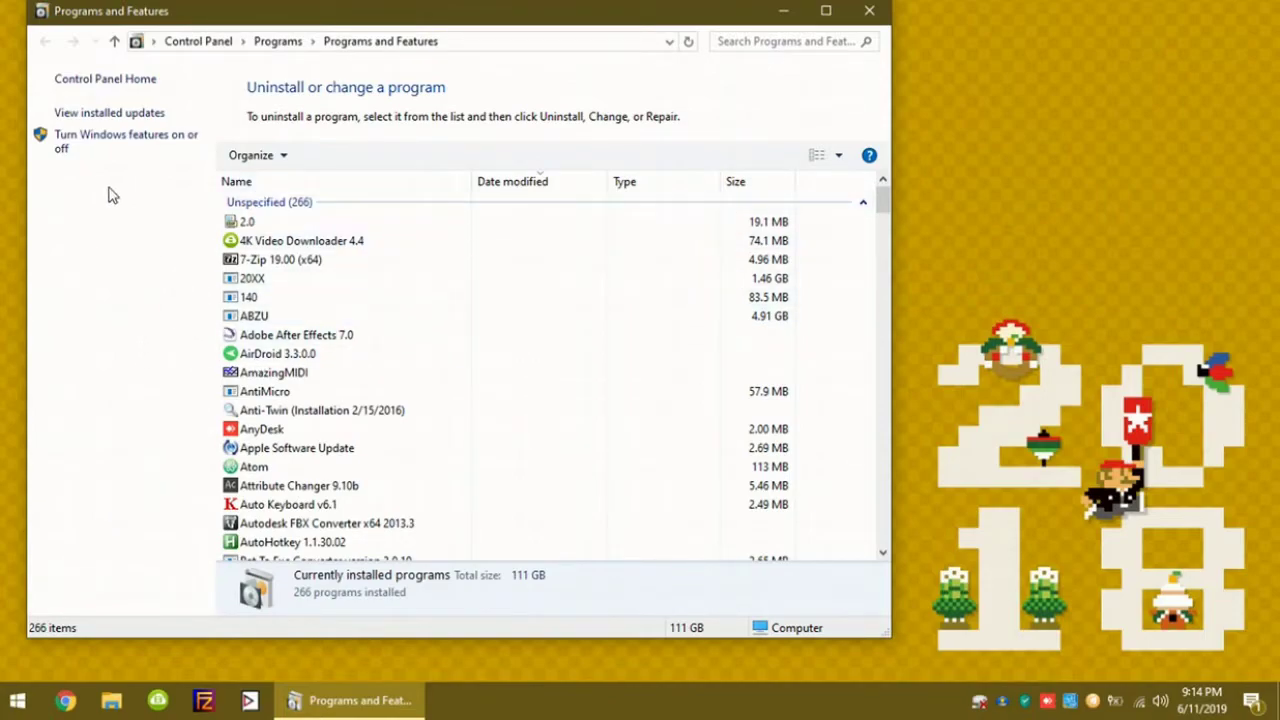
pyautogui.click(82, 148)
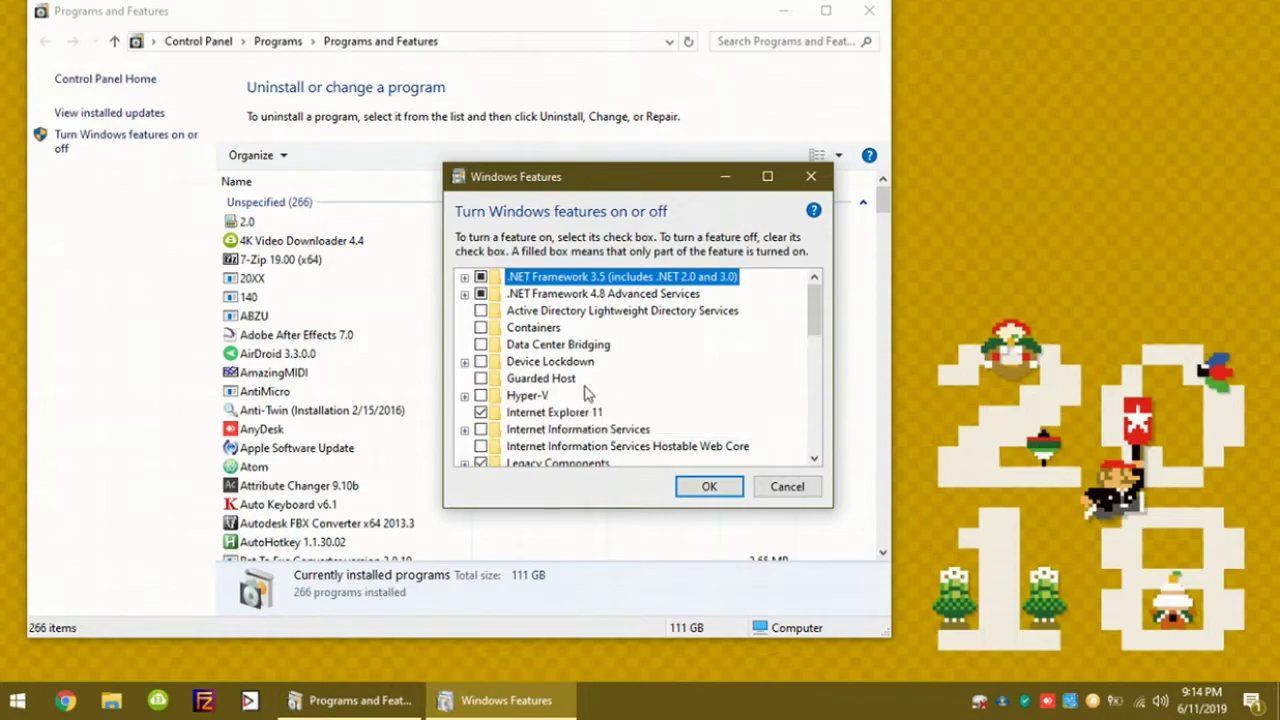
# - Uncheck Windows Sandbox in the Windows Features list and confirm with OK
pyautogui.scroll(-1, 603, 398)
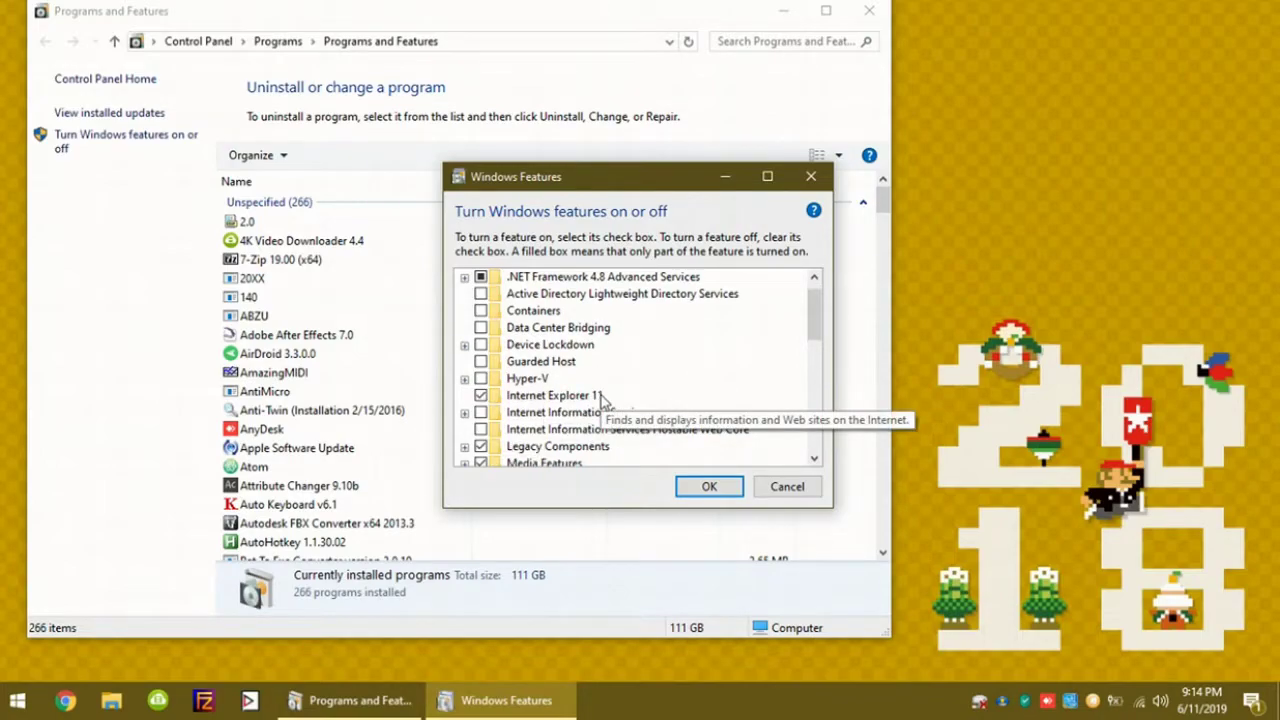
pyautogui.scroll(-2, 558, 437)
pyautogui.scroll(-8, 558, 437)
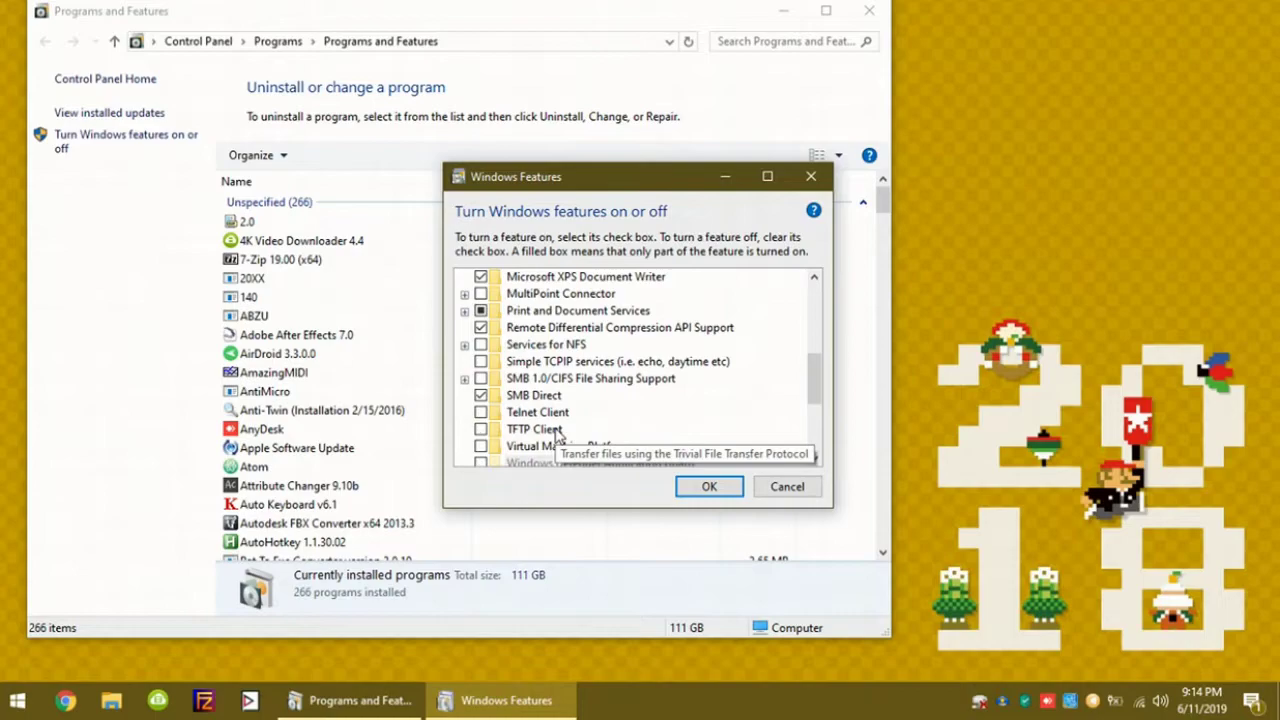
pyautogui.click(482, 396)
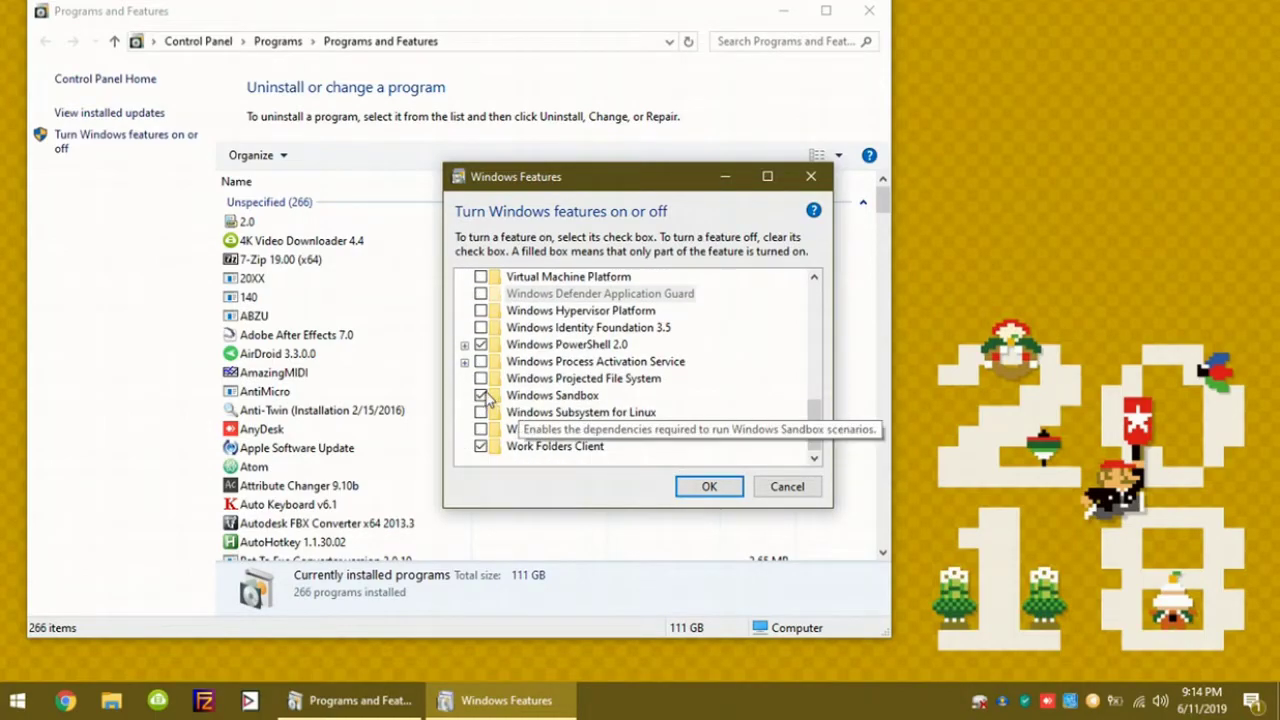
pyautogui.click(482, 396)
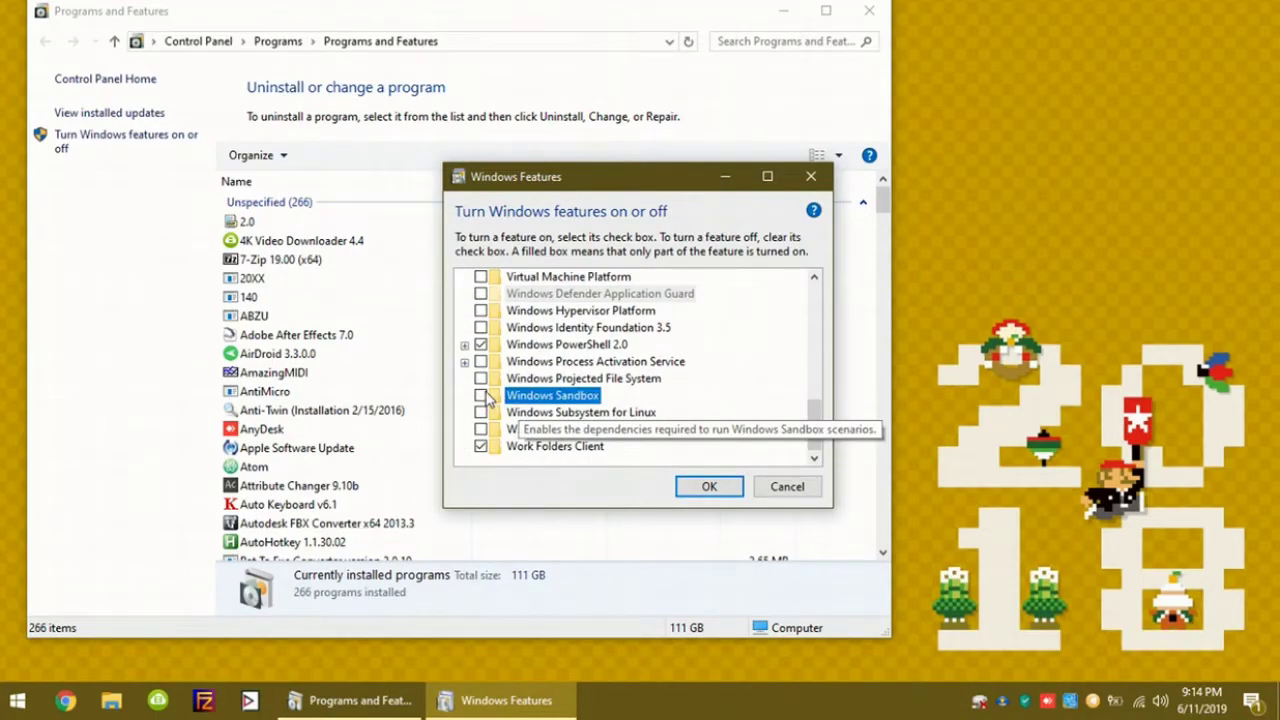
pyautogui.click(737, 486)
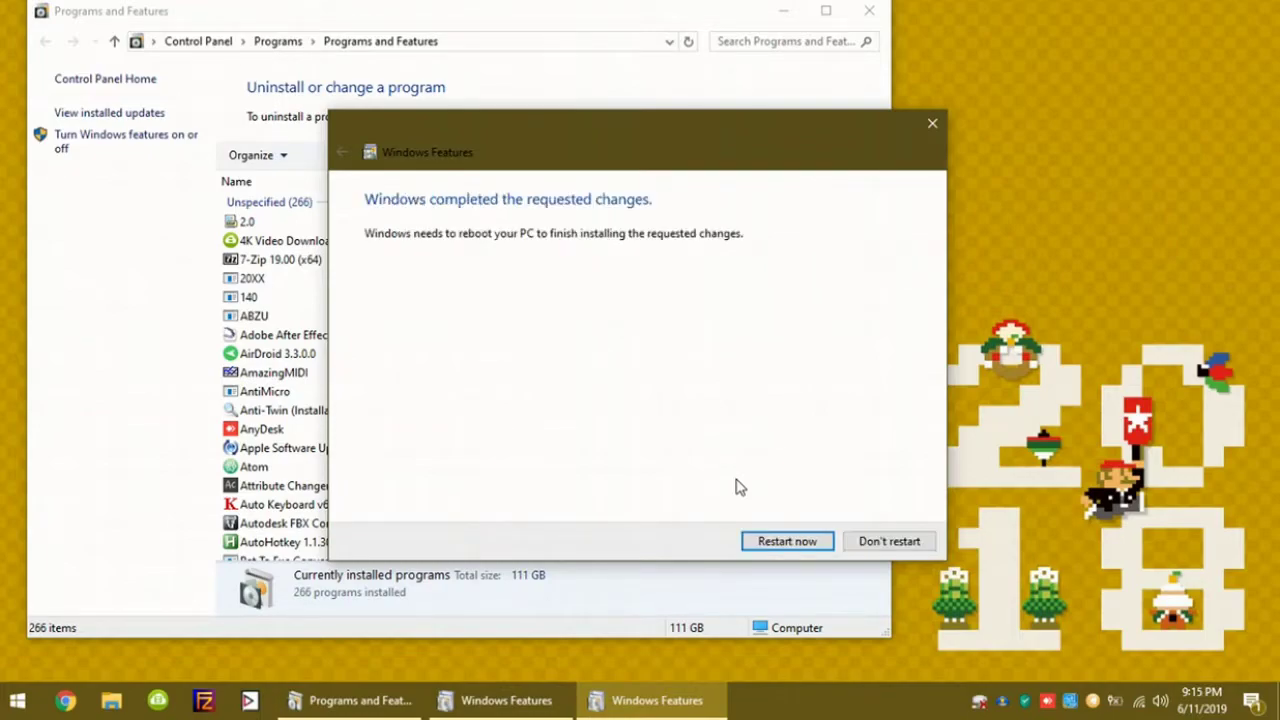
# - Choose Restart now in the Windows Features dialog to reboot the PC
pyautogui.click(786, 542)
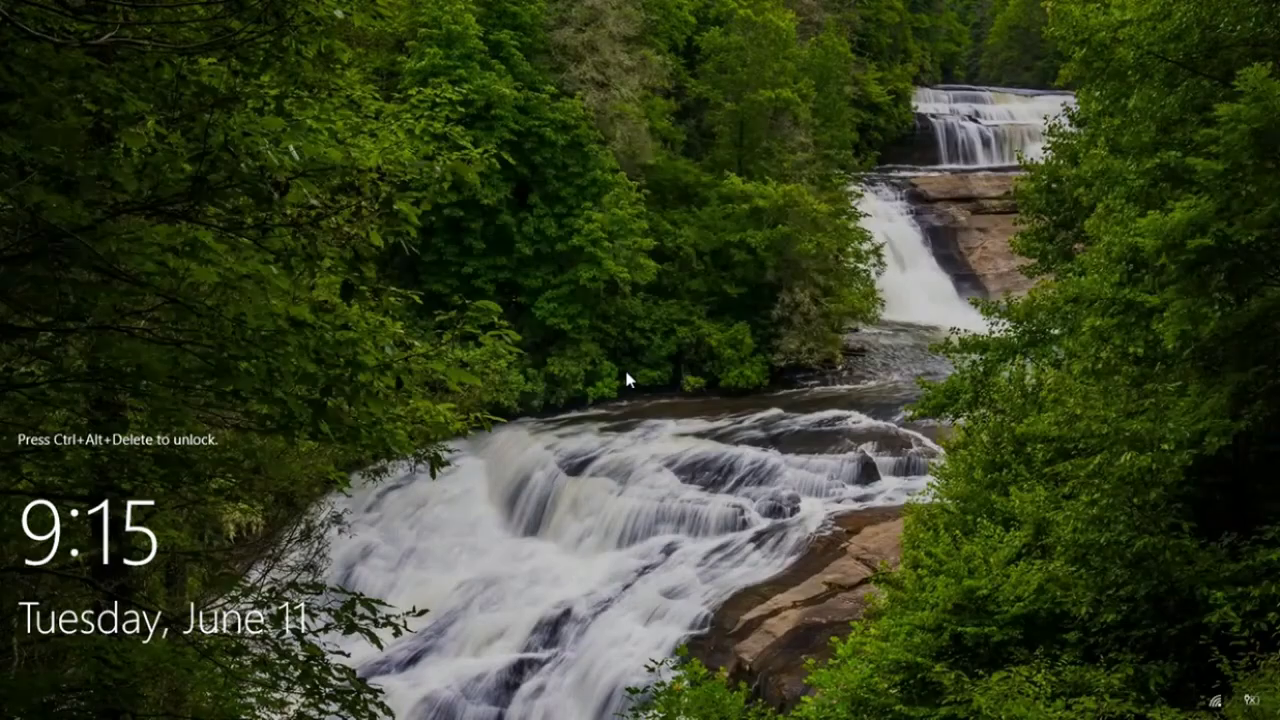
# - Sign in with the administrator's user name and password, then dismiss the network drives warning
pyautogui.hotkey('ctrl', 'alt', 'Delete')
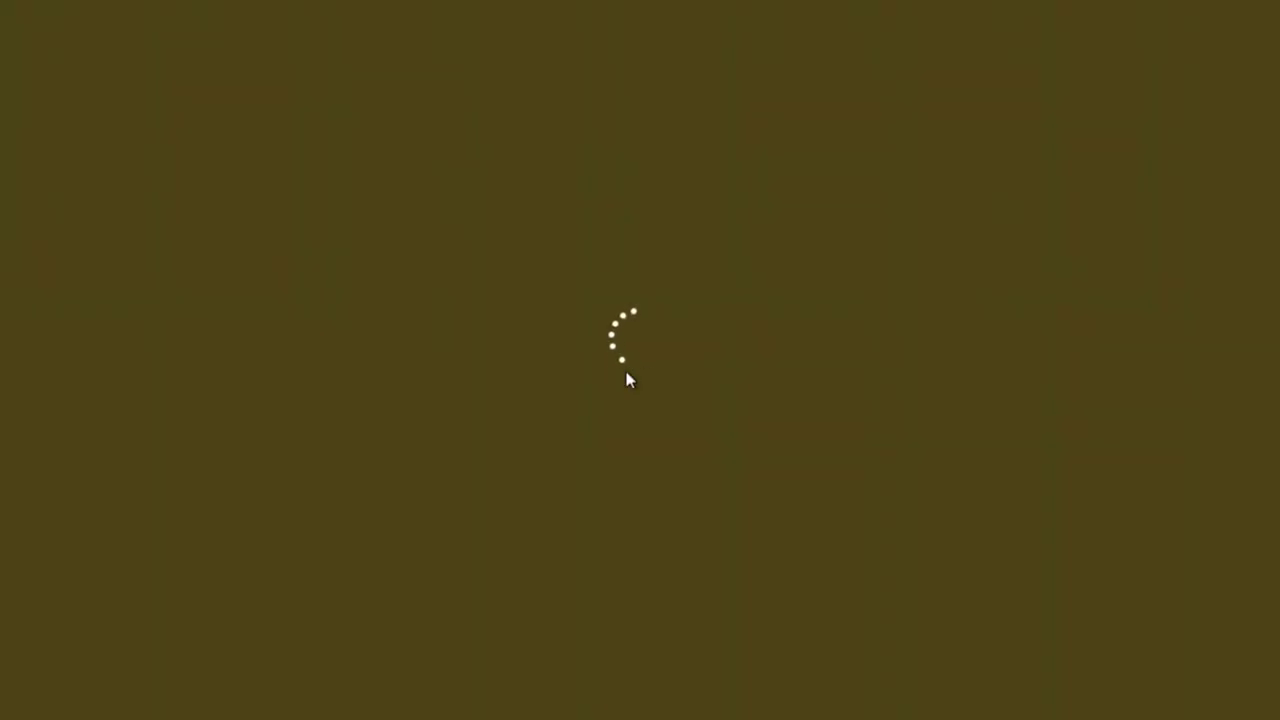
pyautogui.write('gami')
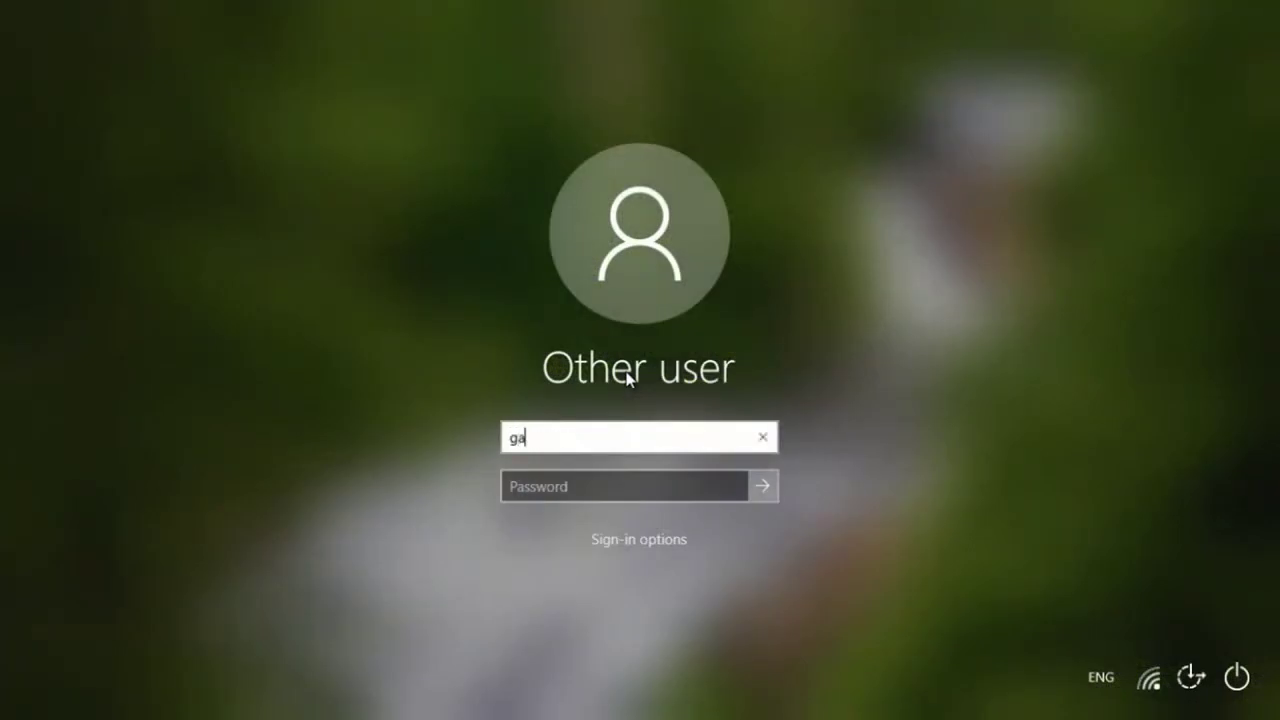
pyautogui.write('n')
pyautogui.press('Tab')
pyautogui.write('•••••••••••')
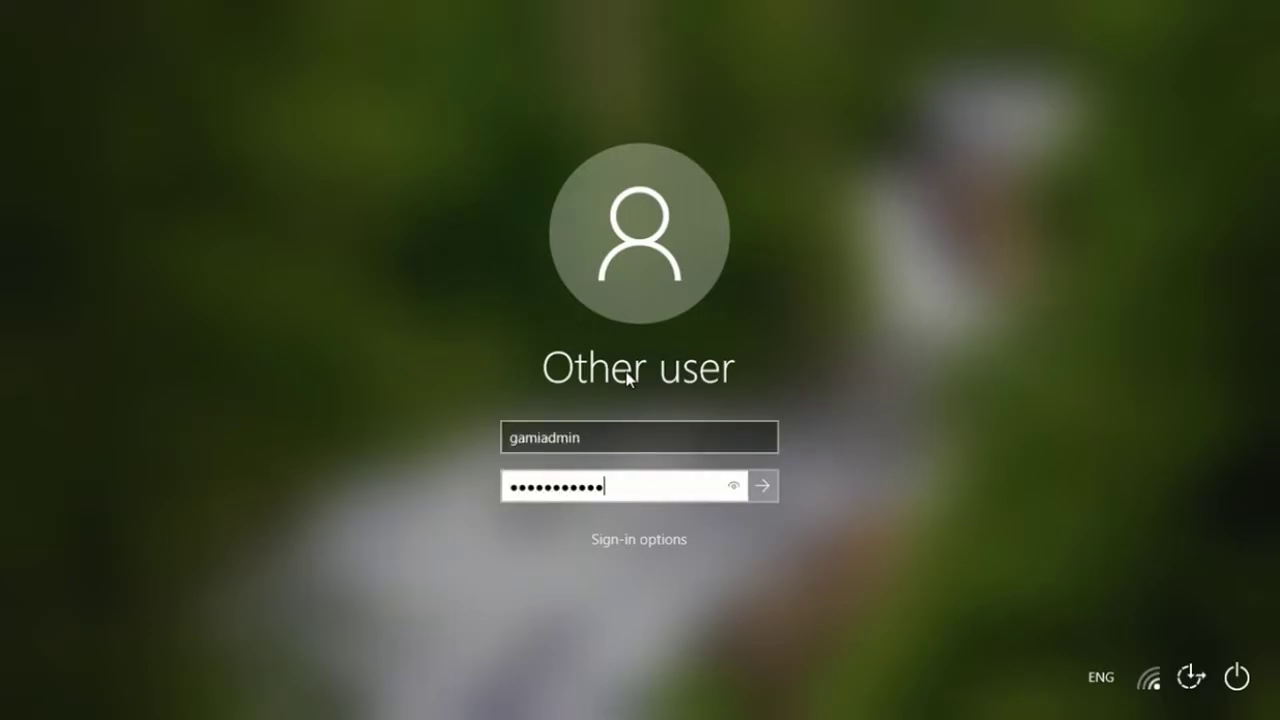
pyautogui.press('Return')
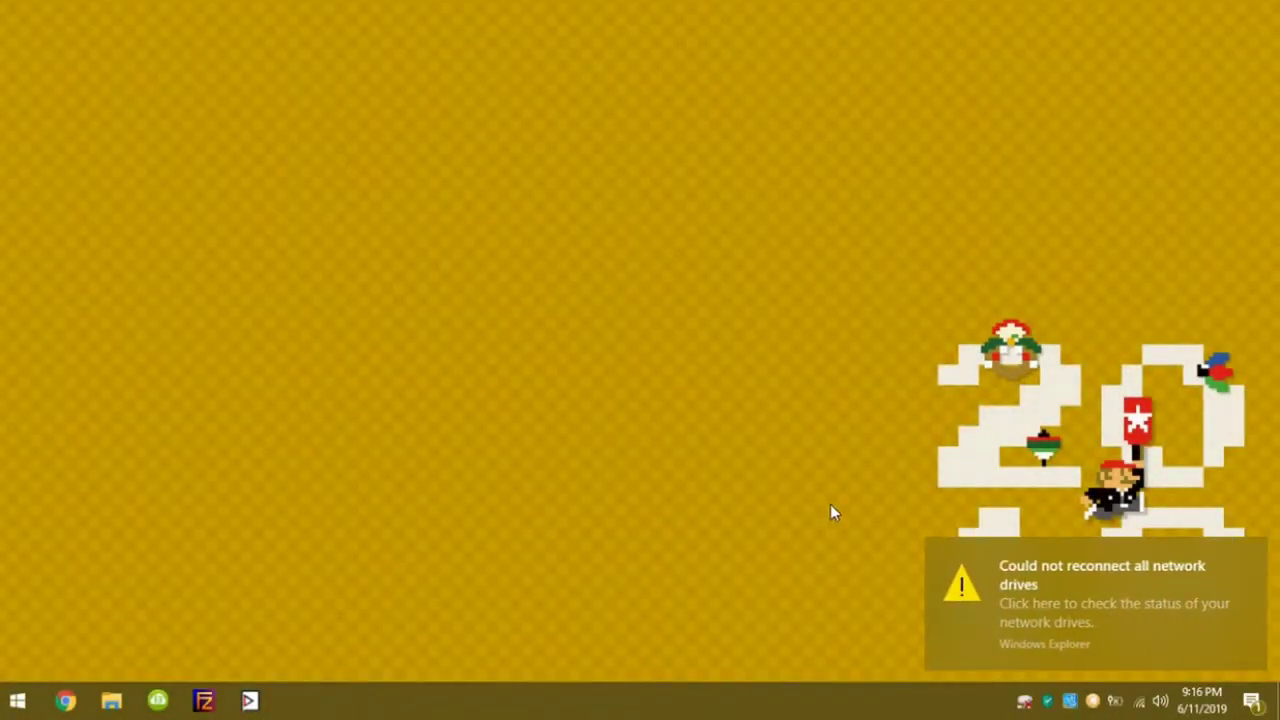
pyautogui.click(1249, 558)
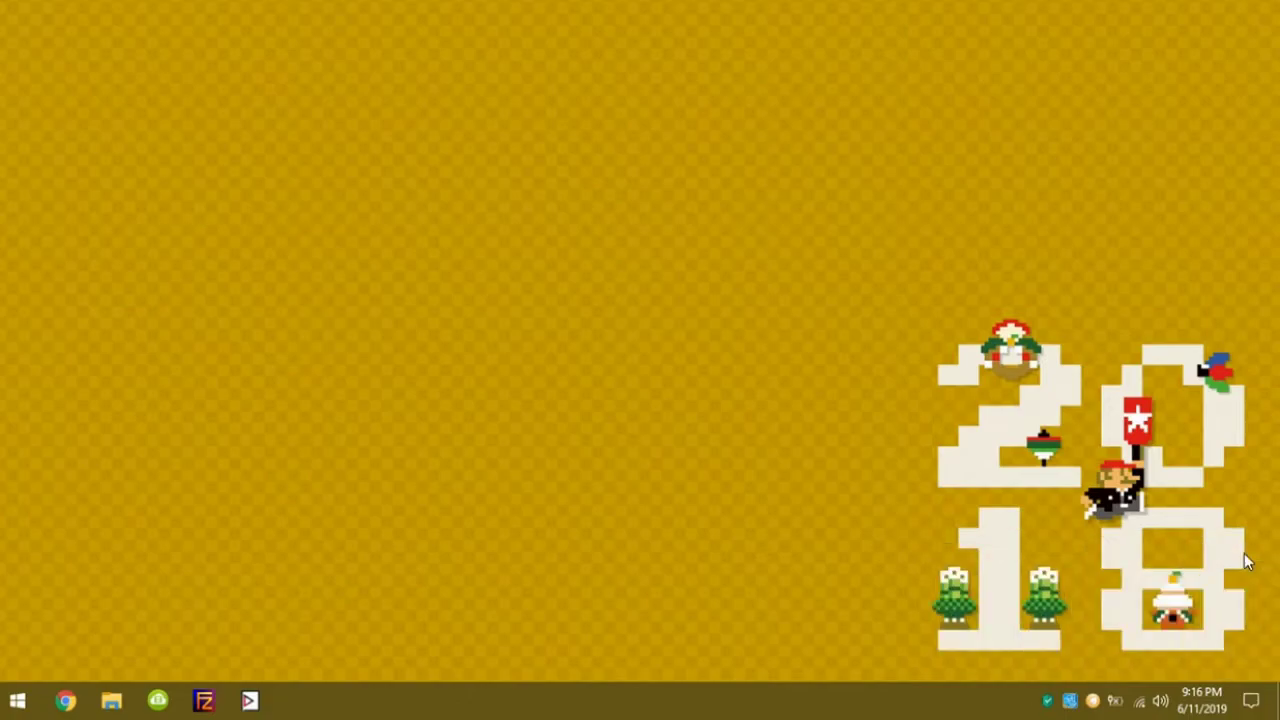
# - Open File Explorer and launch Programs and Features with appwiz.cpl
pyautogui.click(112, 698)
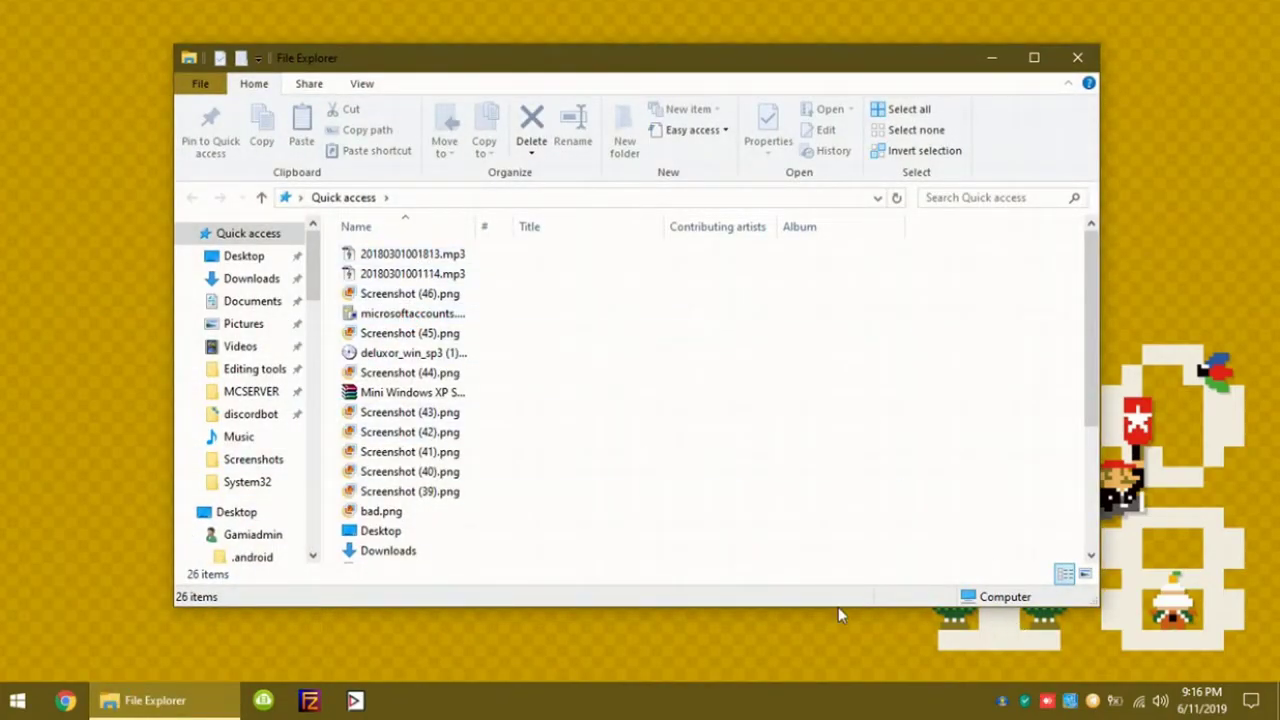
pyautogui.click(17, 700)
pyautogui.write('appwi')
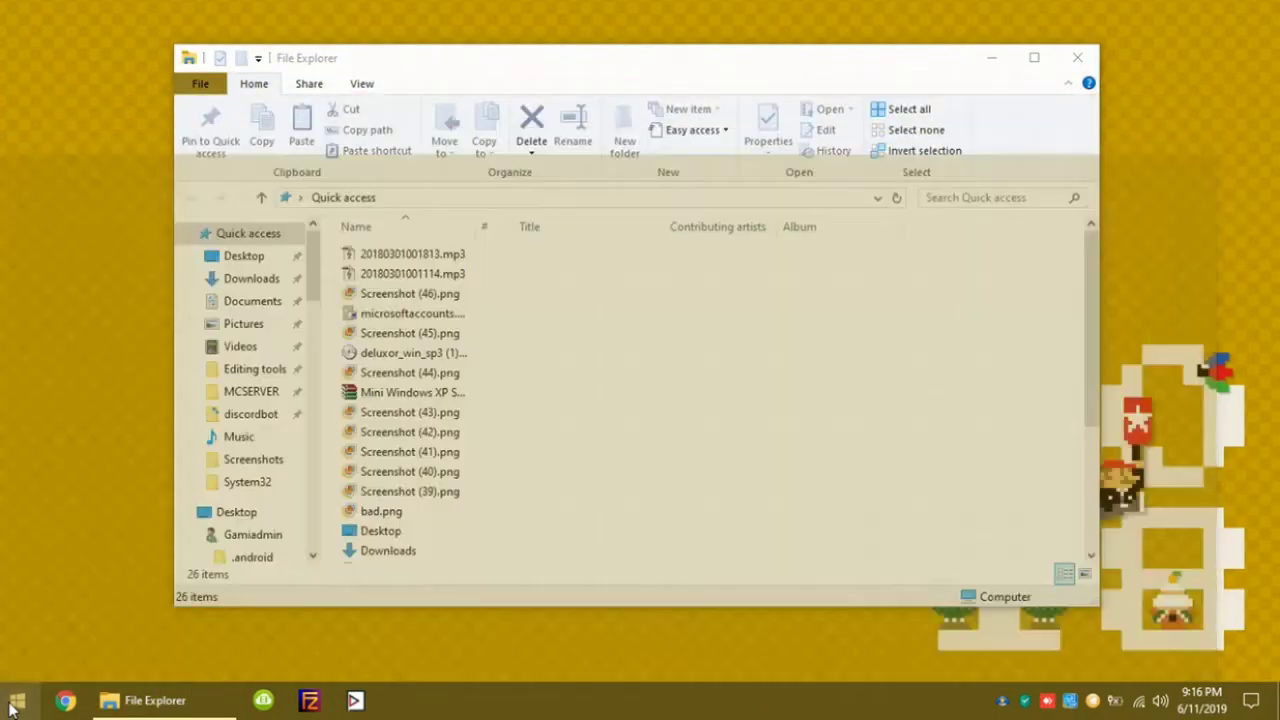
pyautogui.write('z')
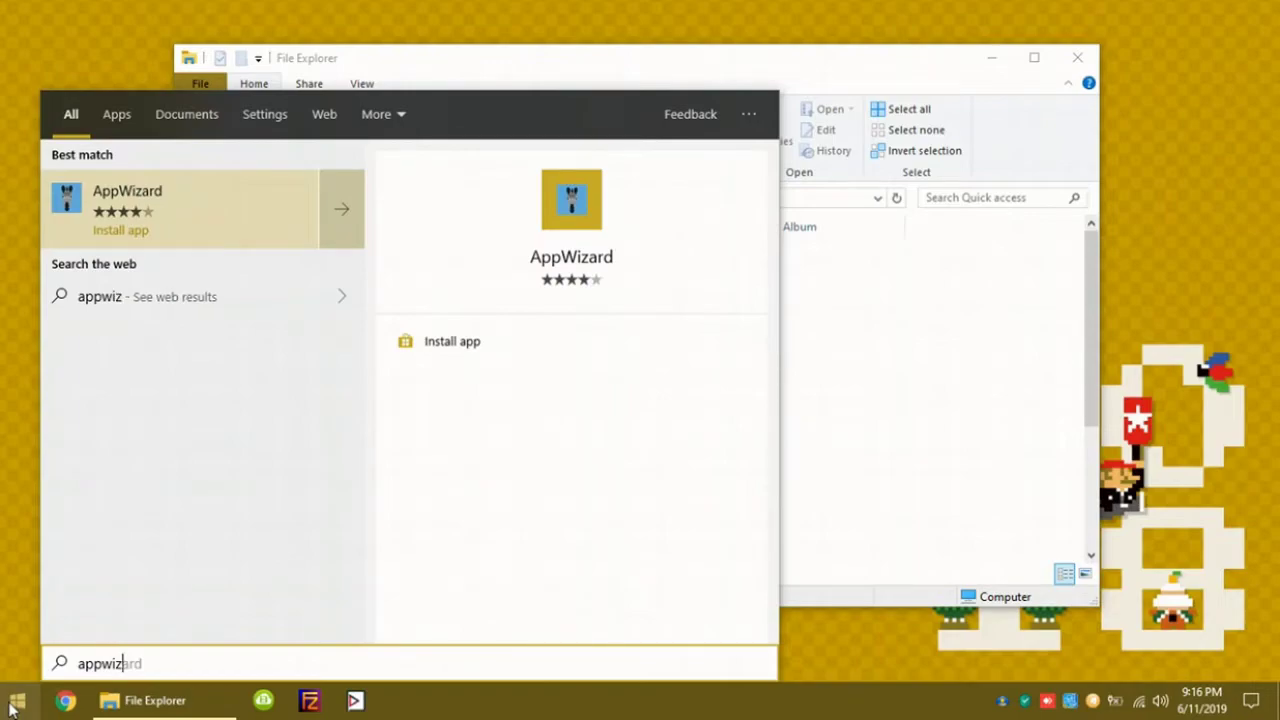
pyautogui.write('.cpl')
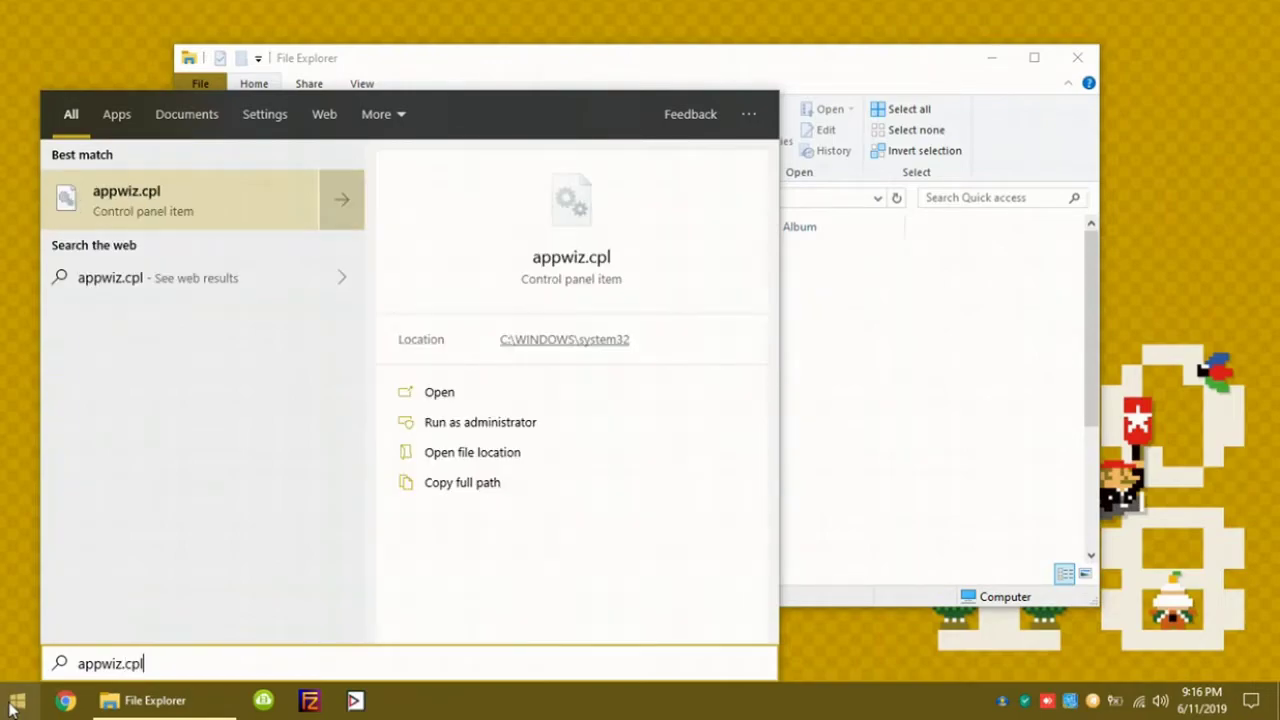
pyautogui.press('Return')
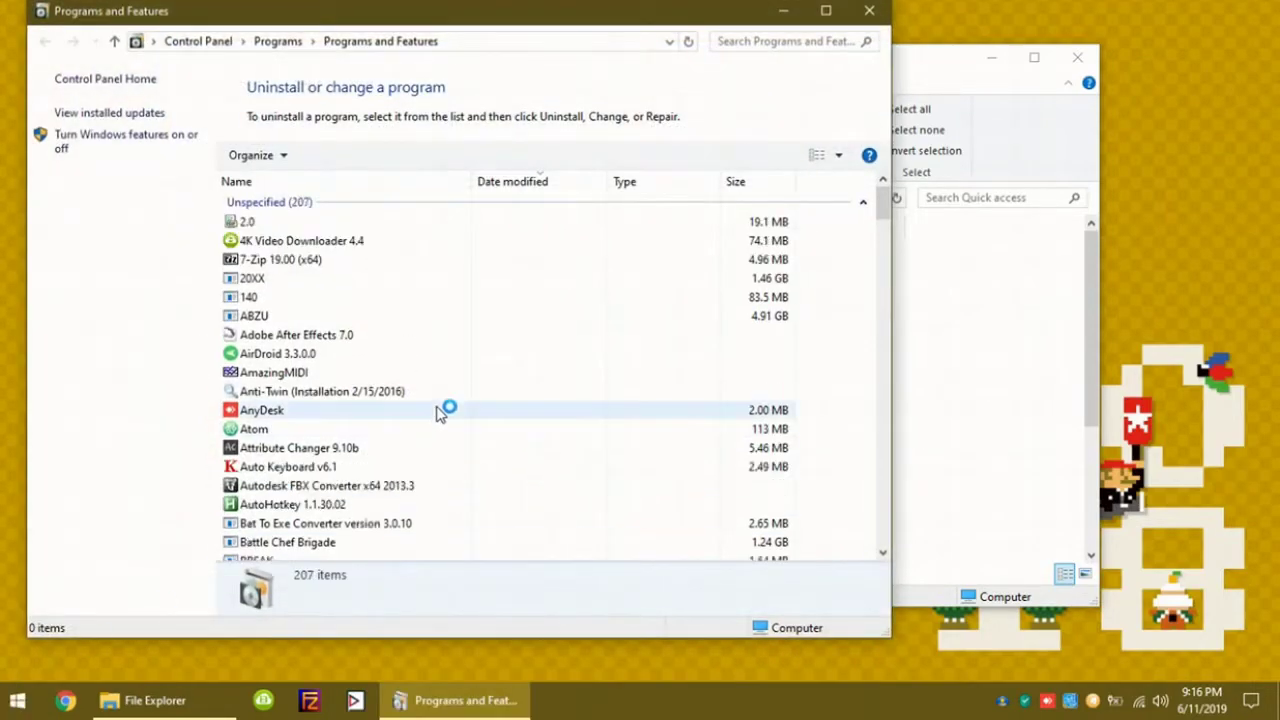
# - Filter installed programs by 'audio' and uninstall the Realtek High Definition Audio Driver
pyautogui.click(771, 41)
pyautogui.write('audio')
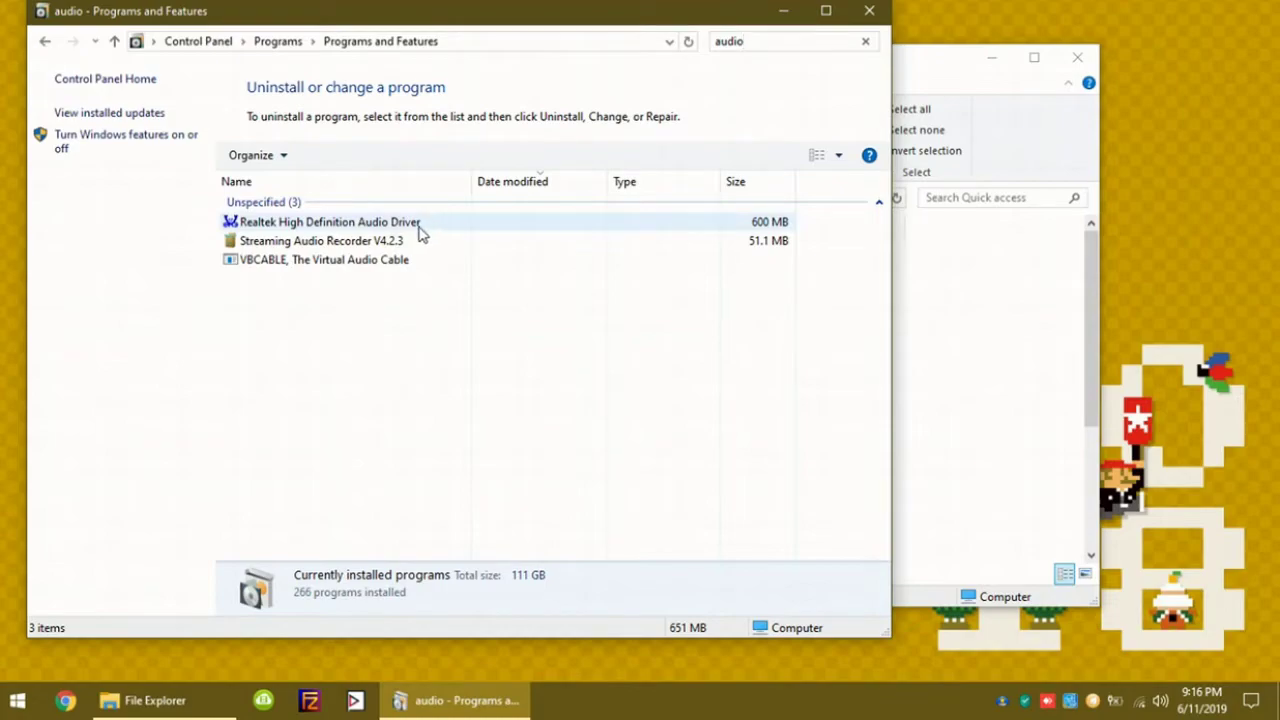
pyautogui.click(345, 232)
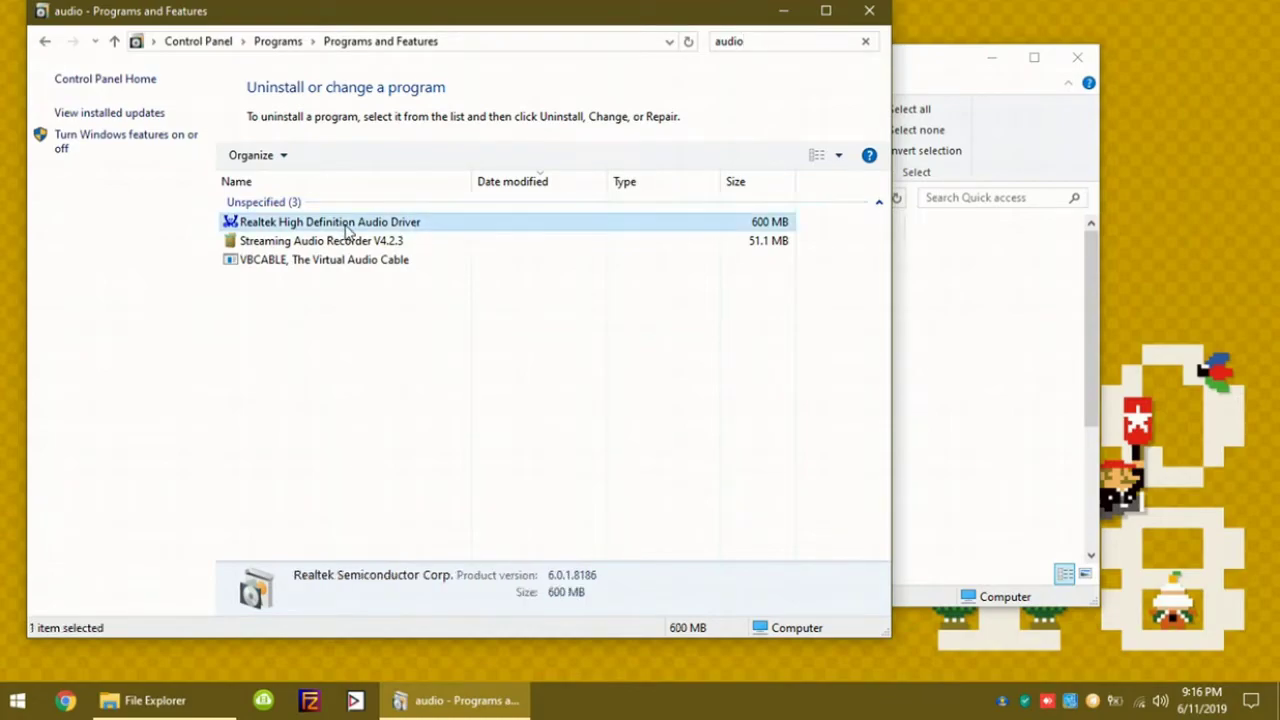
pyautogui.rightClick(347, 232)
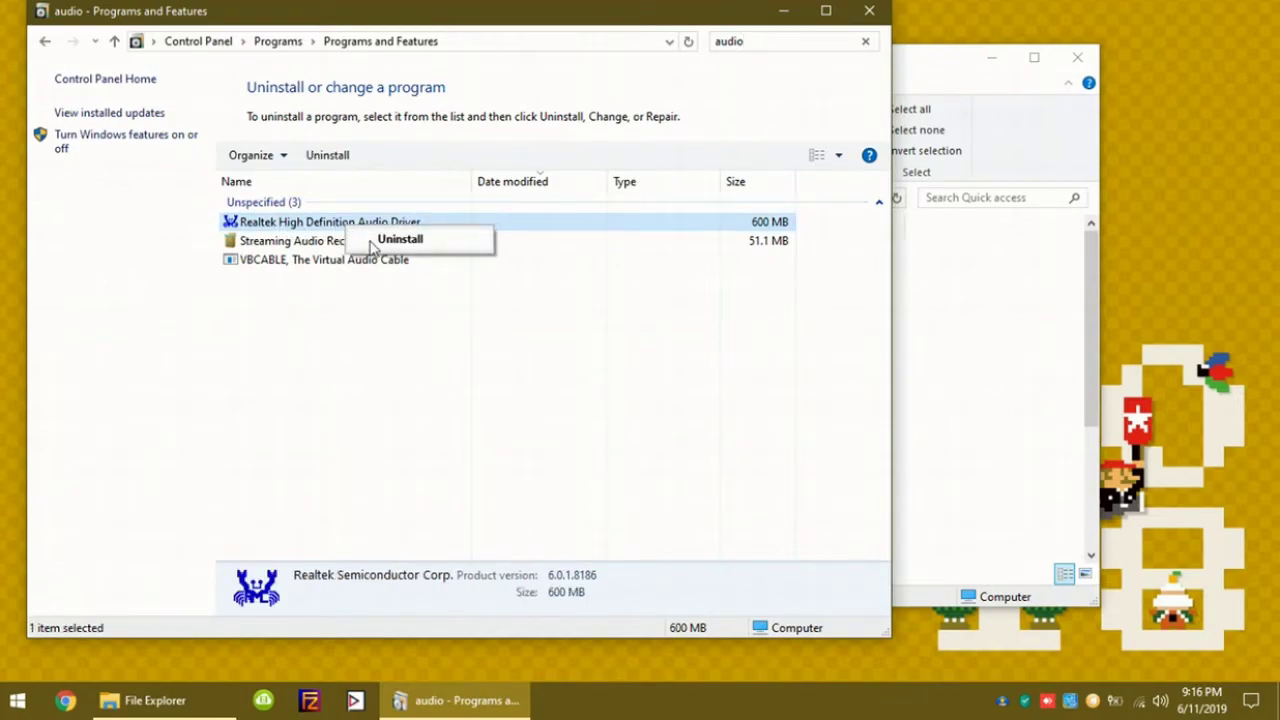
pyautogui.click(372, 243)
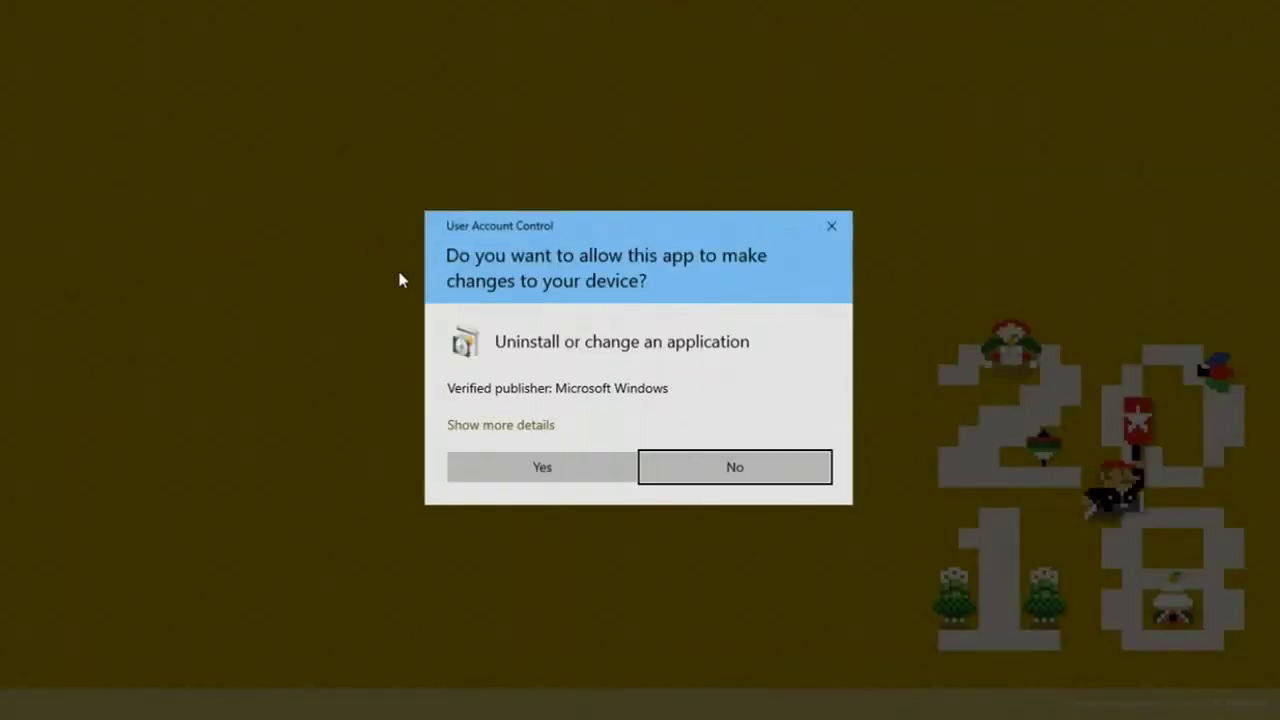
# - Approve the UAC prompt, confirm full Realtek driver removal, and open Downloads in File Explorer
pyautogui.click(503, 466)
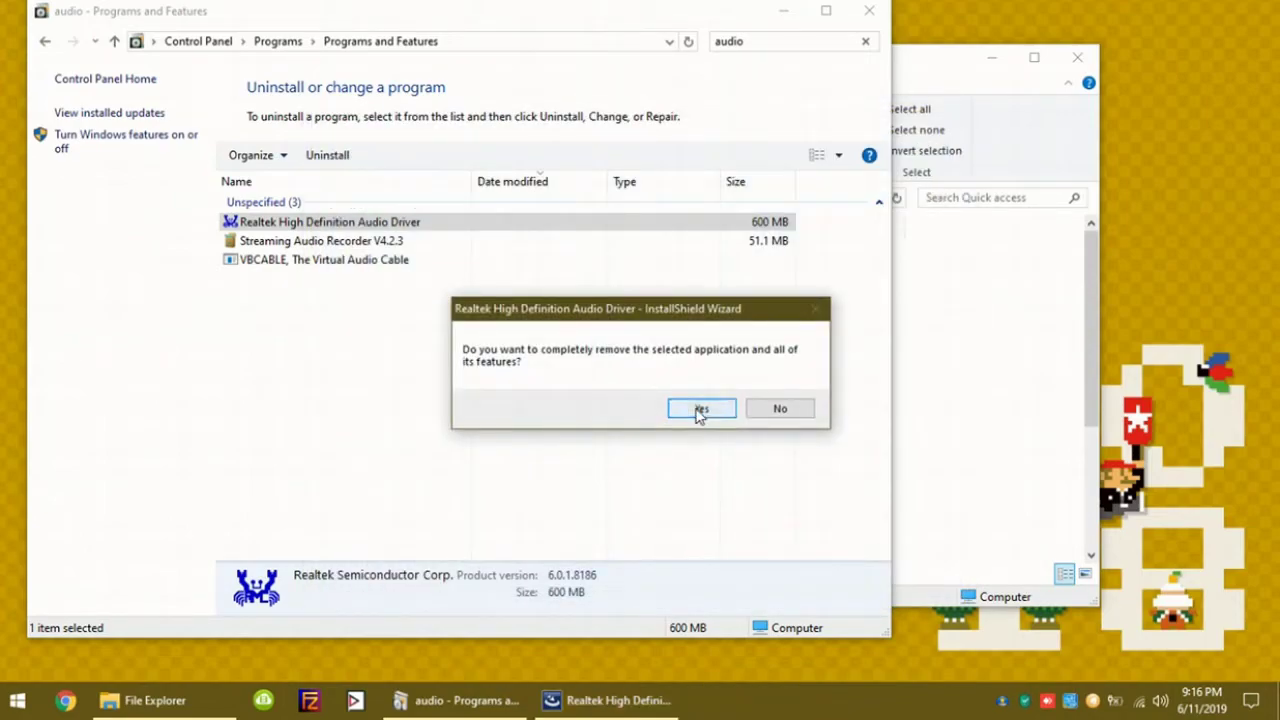
pyautogui.click(700, 409)
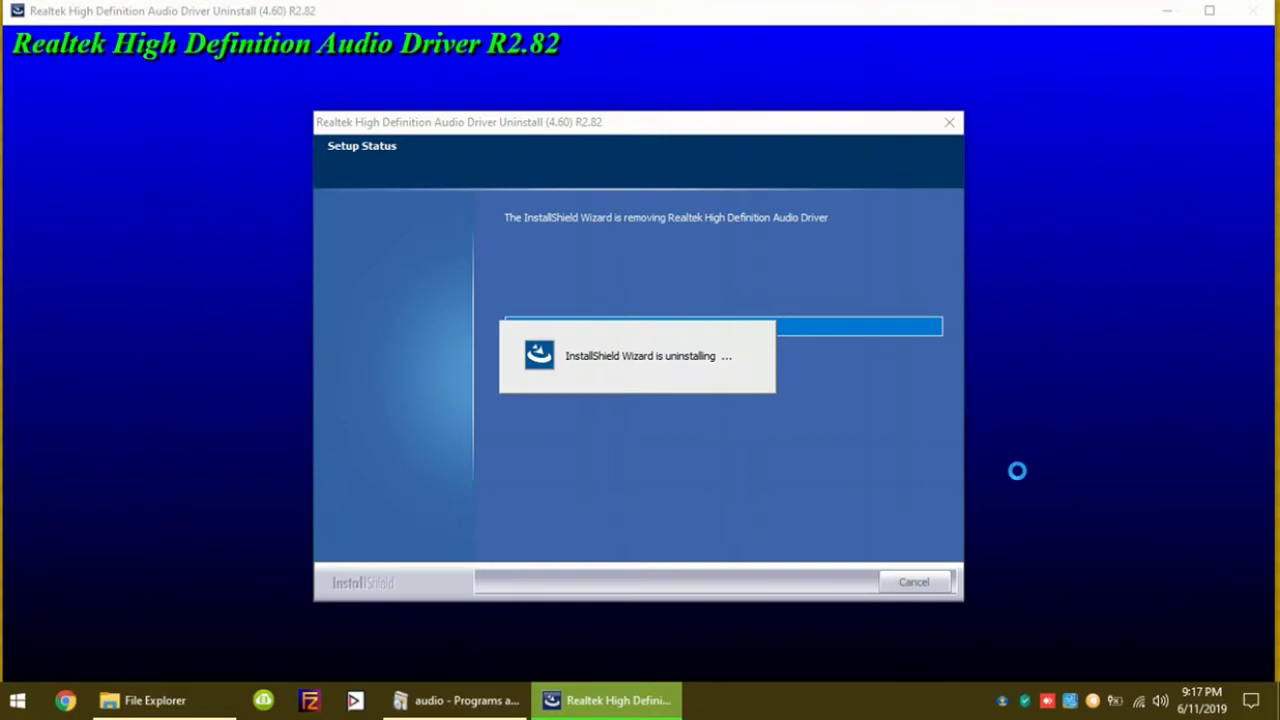
pyautogui.click(172, 700)
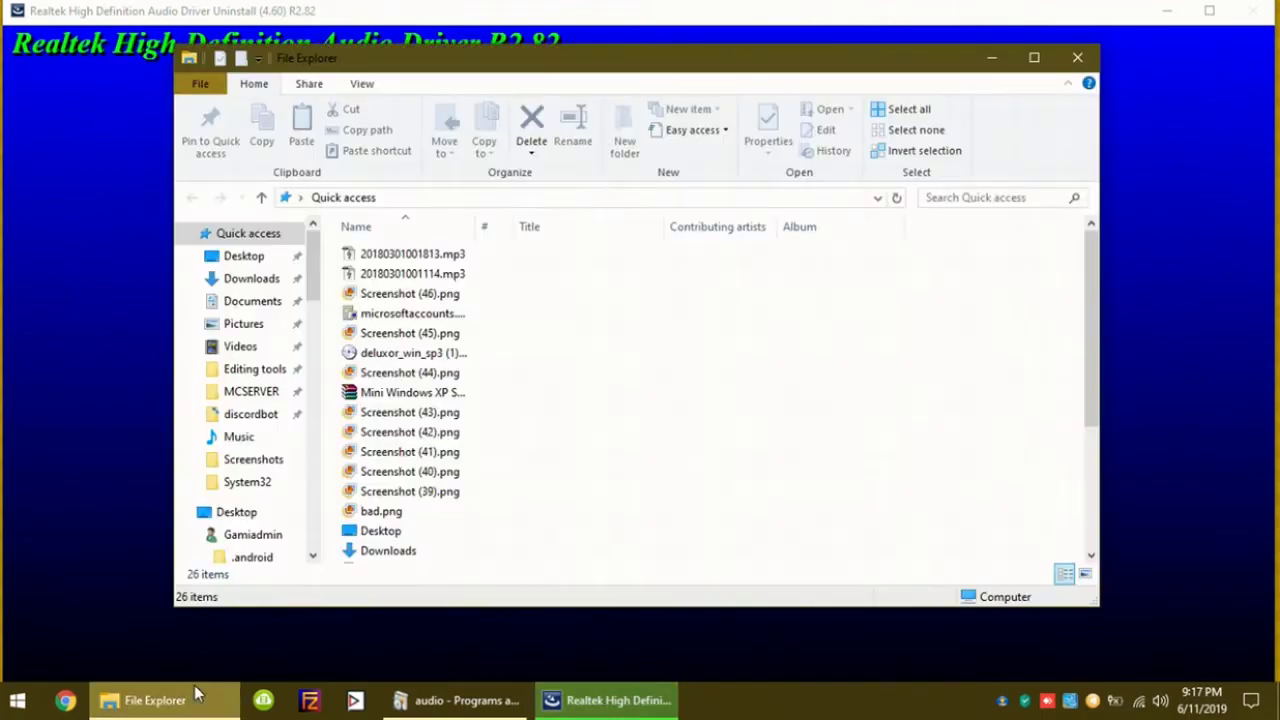
pyautogui.click(279, 287)
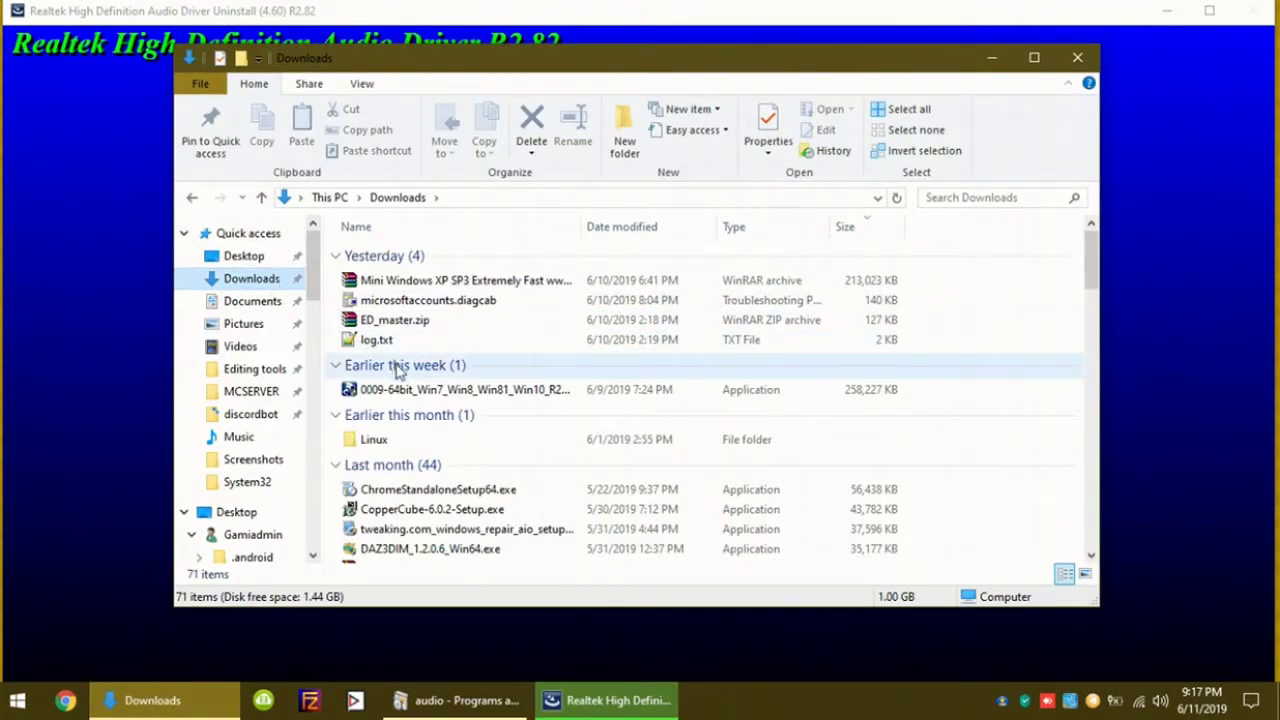
# - Select the 0009-64bit Realtek installer, then finish the uninstall choosing 'No, I will restart later'
pyautogui.click(407, 393)
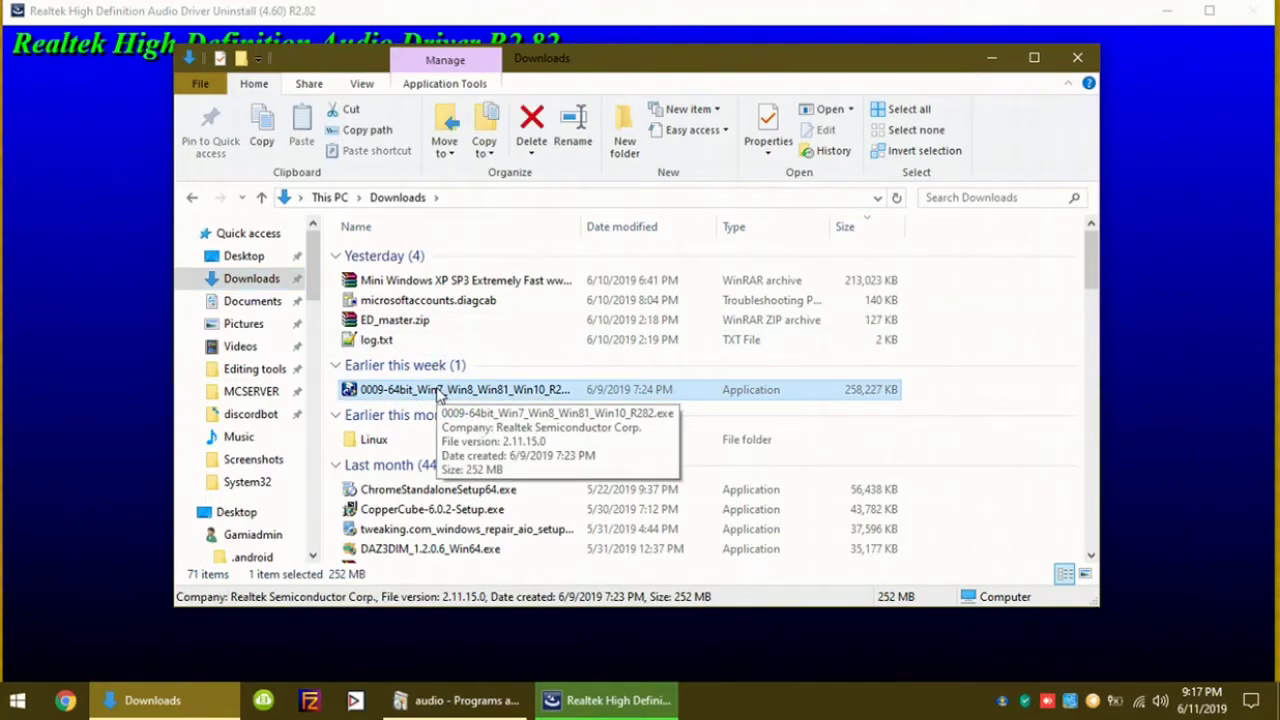
pyautogui.click(588, 641)
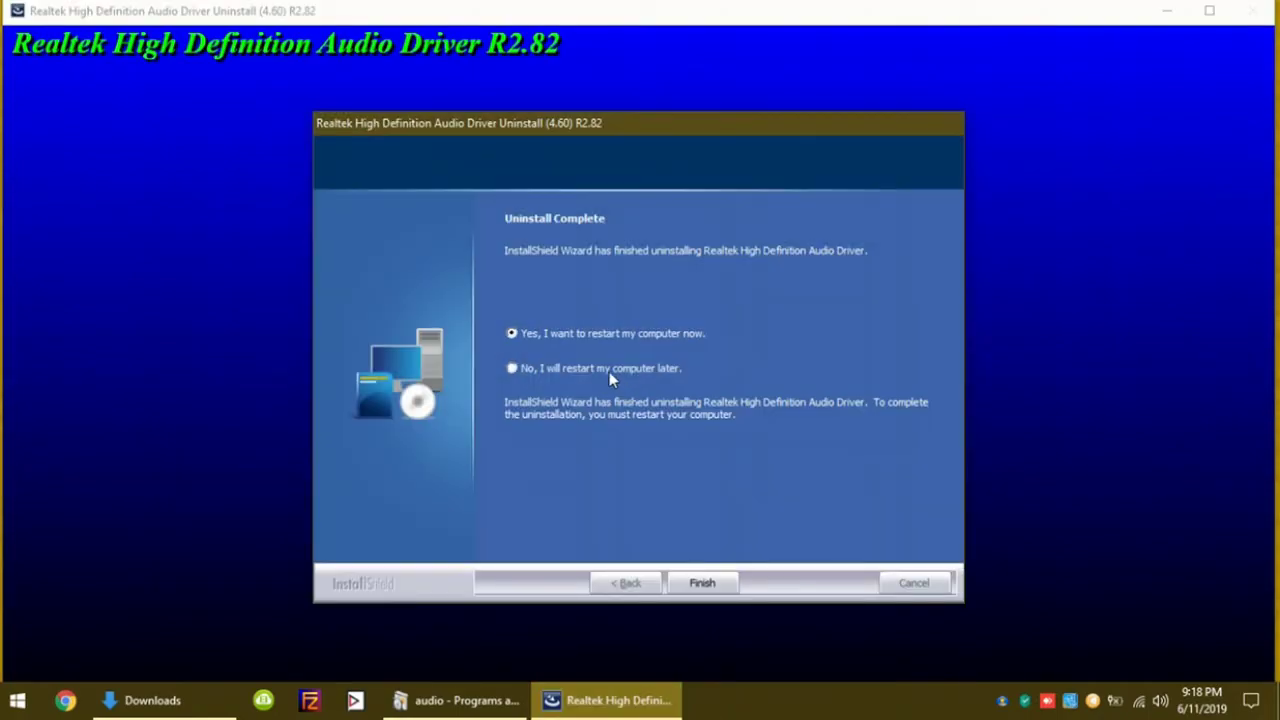
pyautogui.click(701, 582)
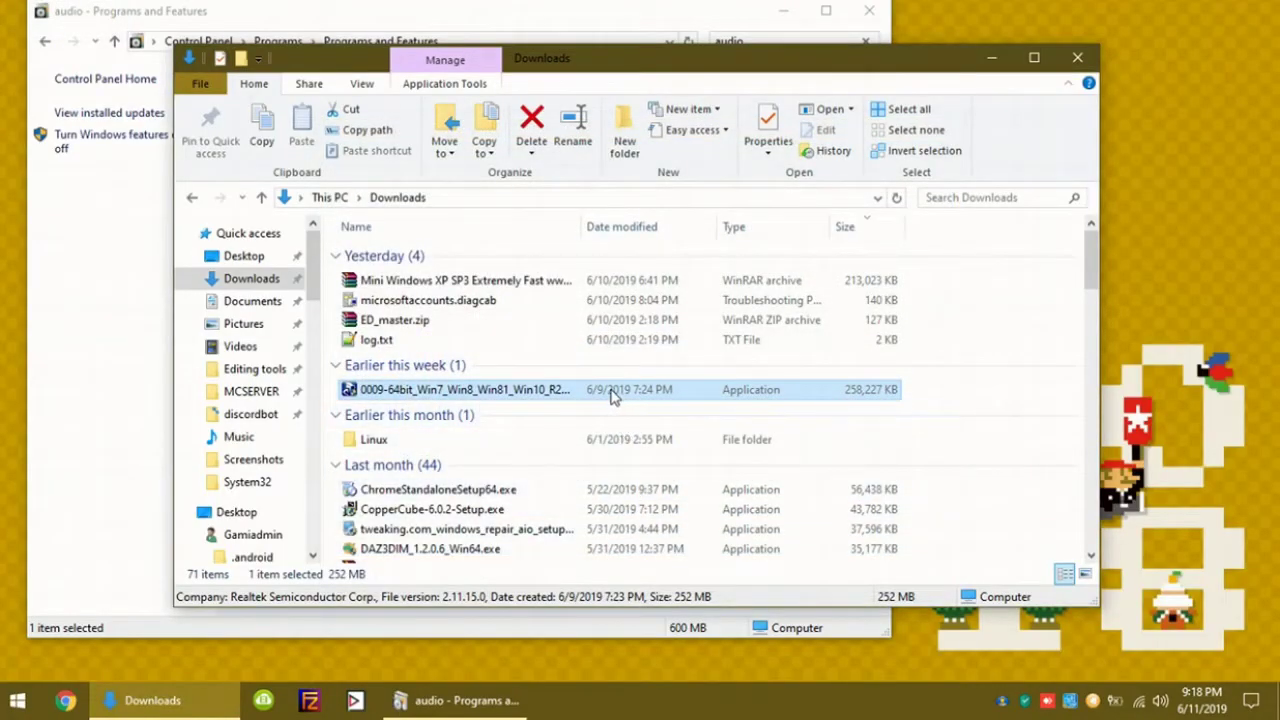
# - Run the downloaded 0009-64bit_Win7_Win8_Win81_Win10_R282.exe installer, approve the UAC prompt, and start the R2.82 driver installation
pyautogui.doubleClick(614, 392)
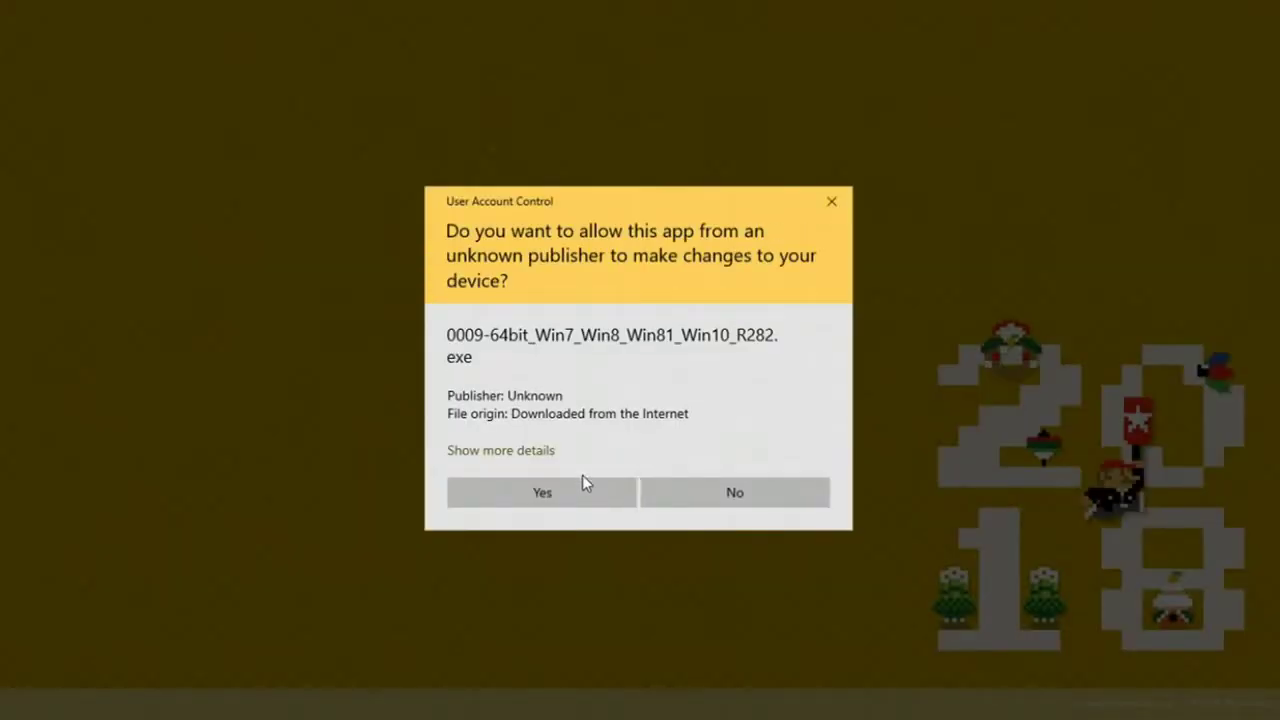
pyautogui.click(574, 489)
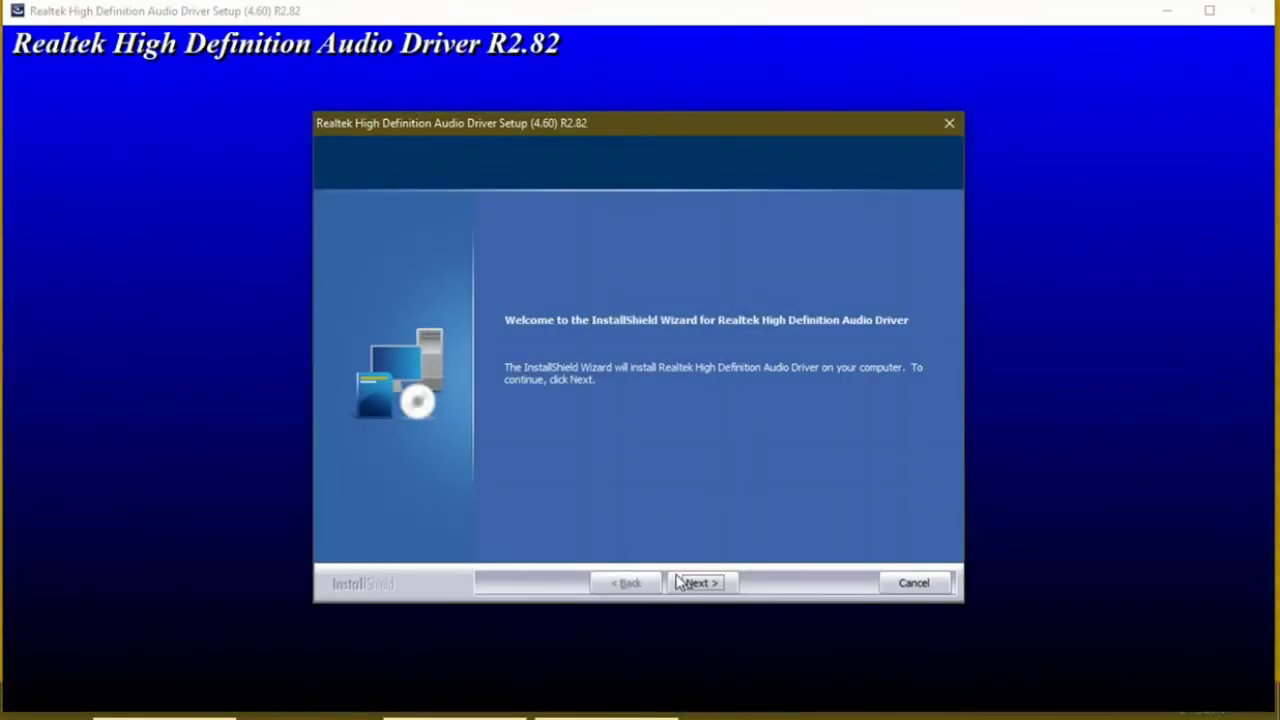
pyautogui.click(688, 582)
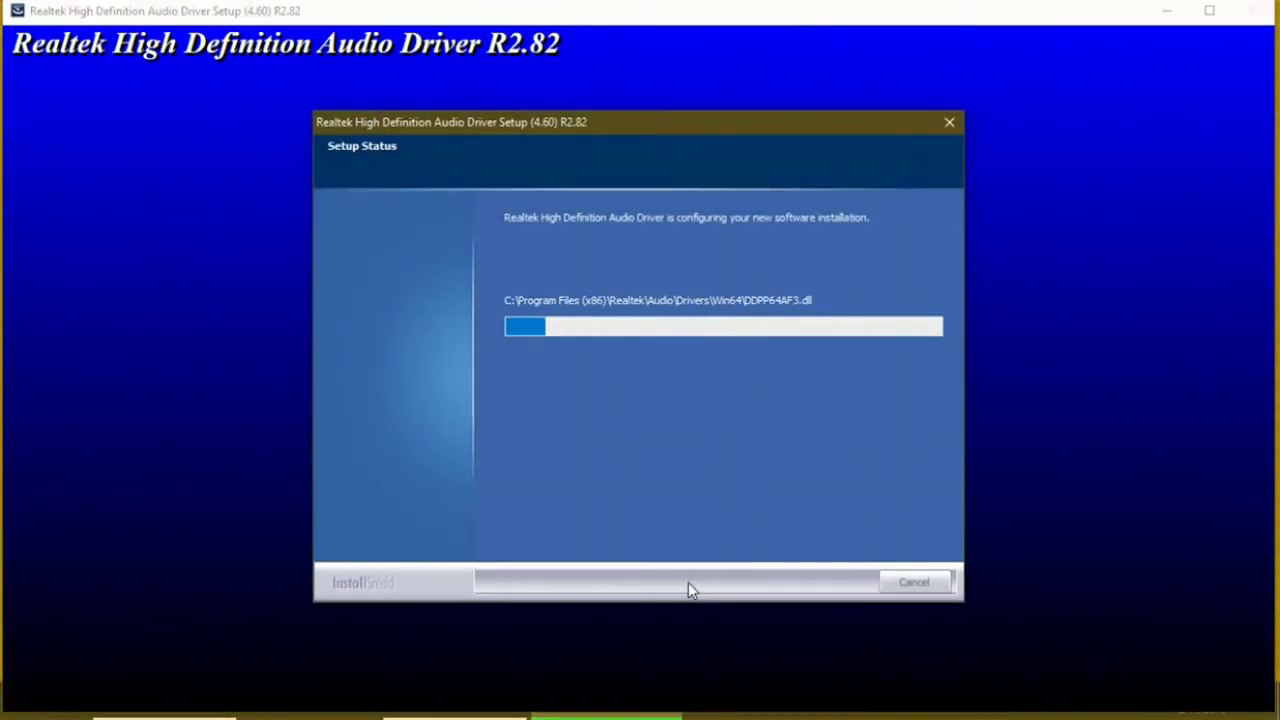